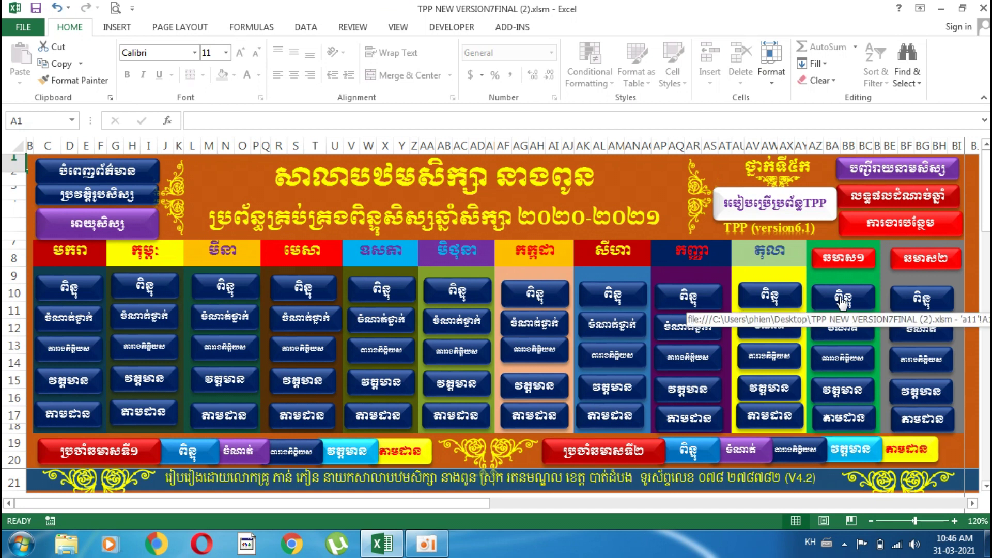
Open the first-semester (ឆមាស១) score sheet from the home page and dismiss the Windows color scheme prompt.
left_click(843, 302)
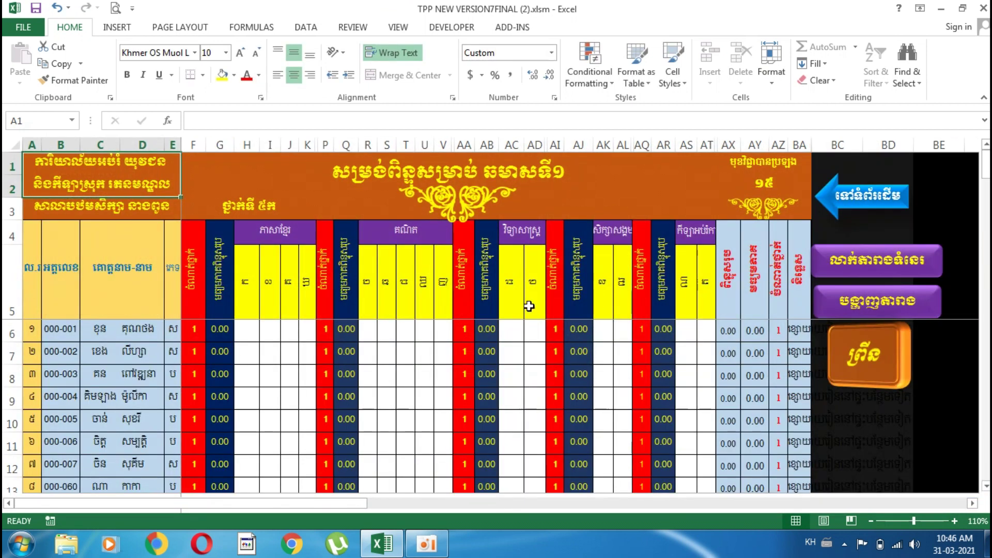
left_click(845, 199)
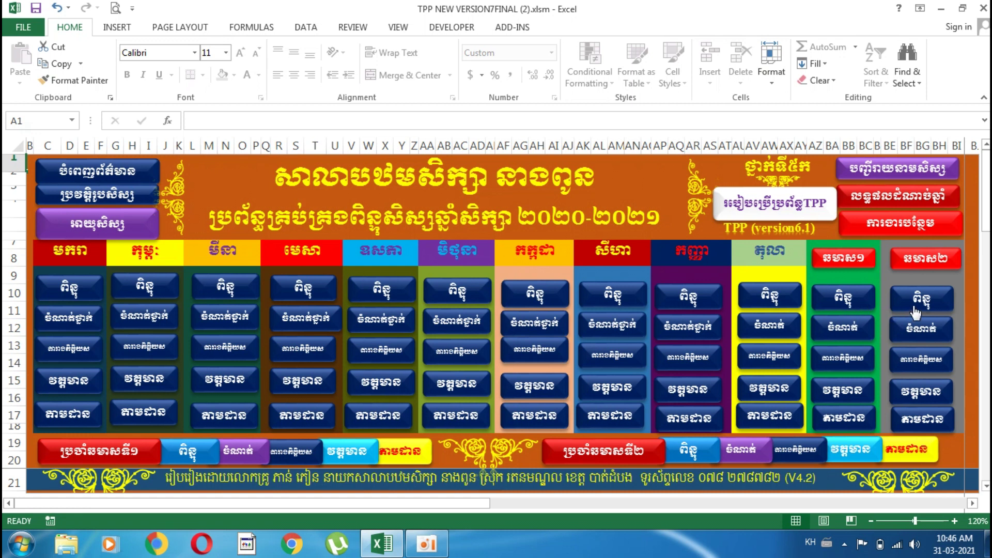
left_click(844, 303)
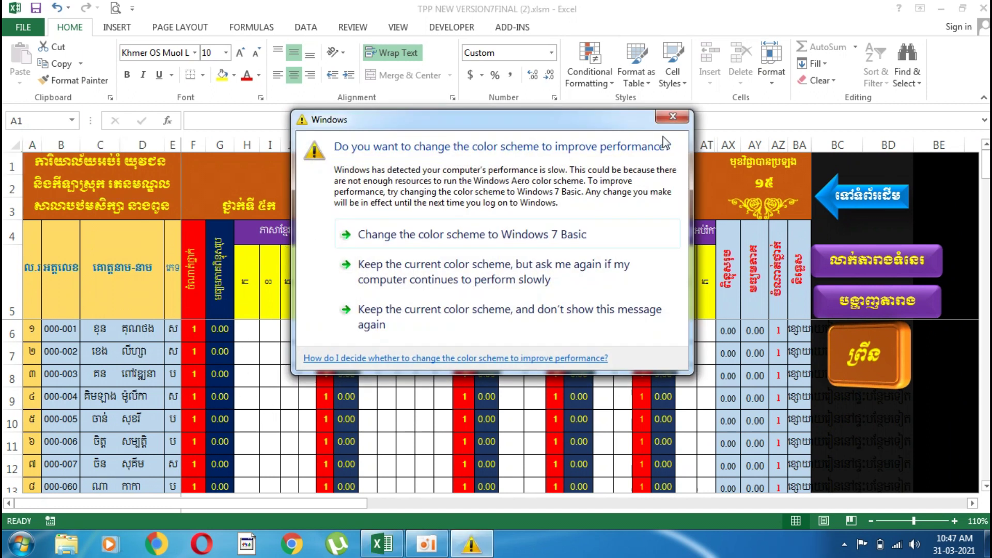
left_click(671, 117)
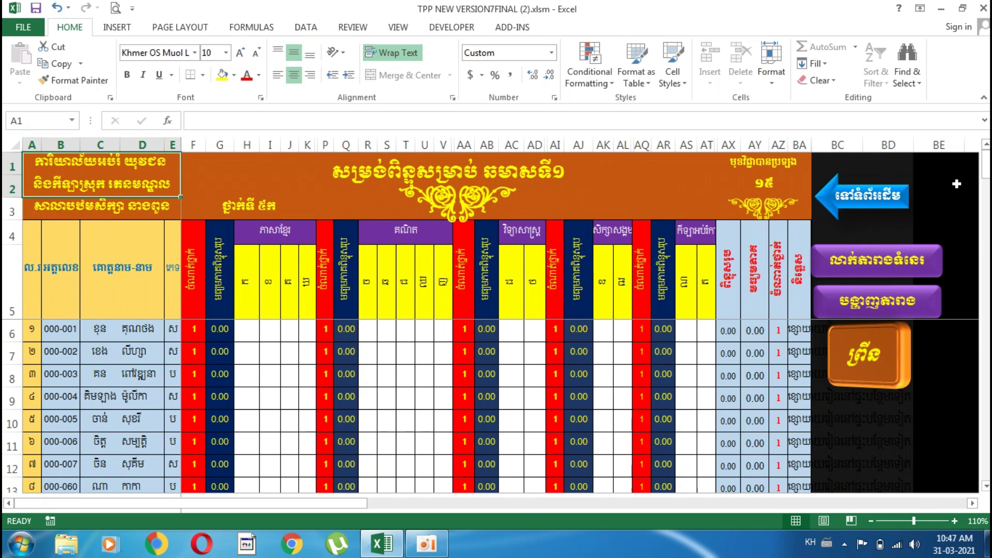
left_click_drag(986, 170, 987, 172)
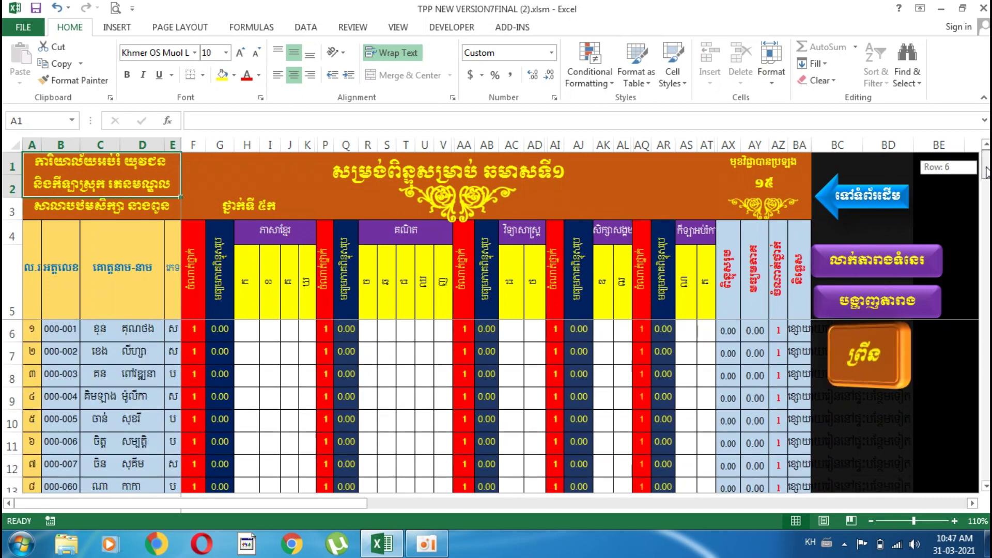
Rename the first two Khmer language sub-subject headers as "សរសេរតាមអាន" in H5 and "តែងសេចក្តី" in I5.
left_click(252, 281)
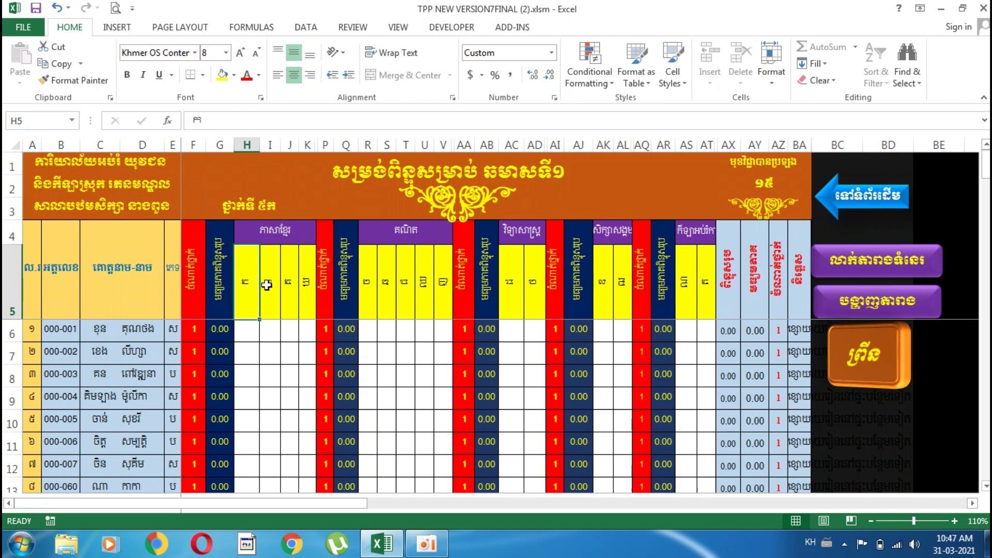
double_click(249, 282)
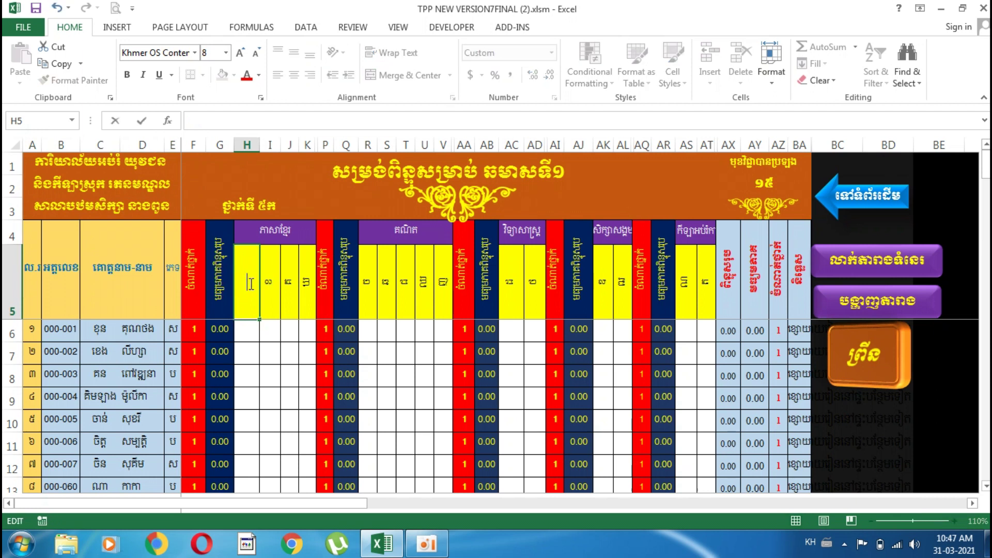
type("សរសេរតាមអាន")
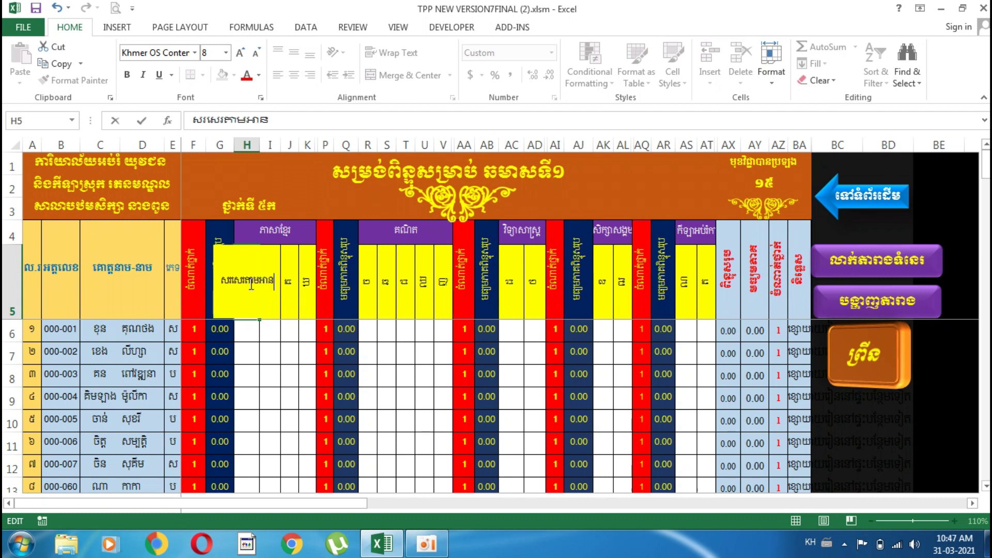
key("Return")
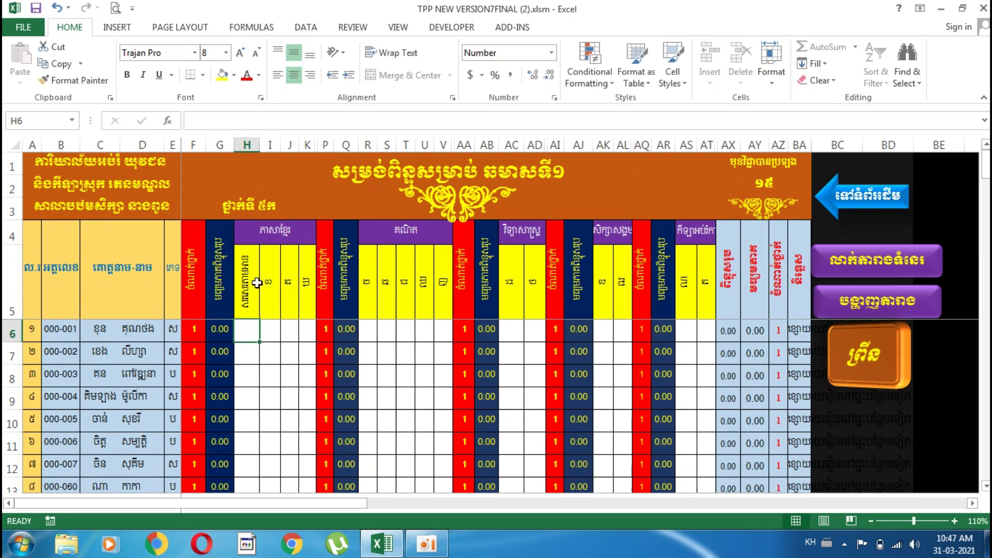
left_click(267, 284)
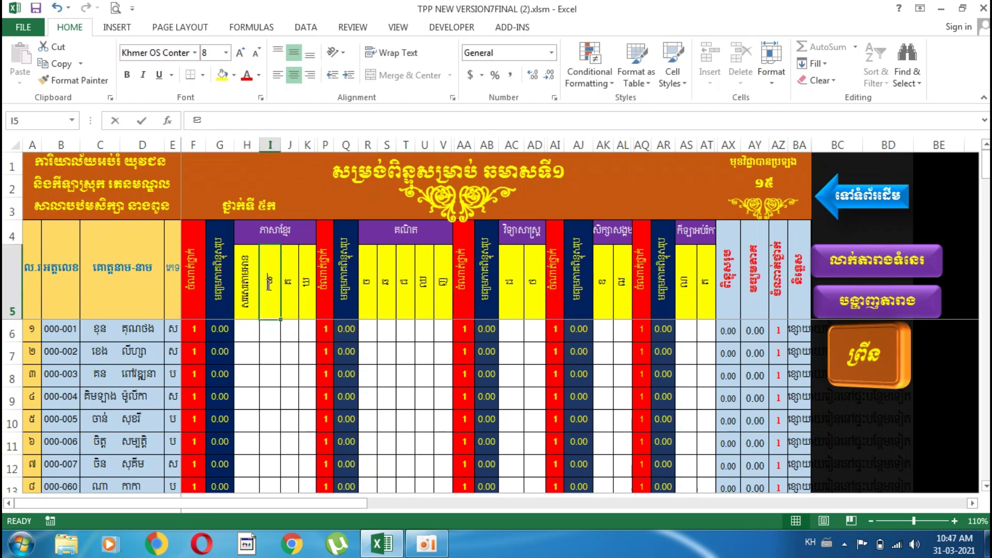
type("តែងសេចក្តី")
key("Return")
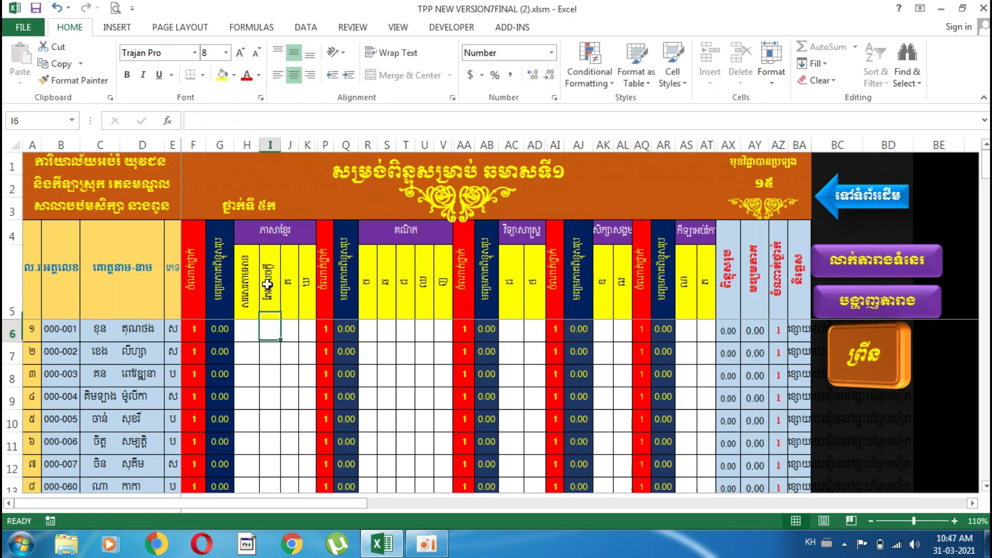
Rename the remaining Khmer language sub-subject headers as "អាន" in J5 and "ស្តាប់" in K5.
left_click(298, 272)
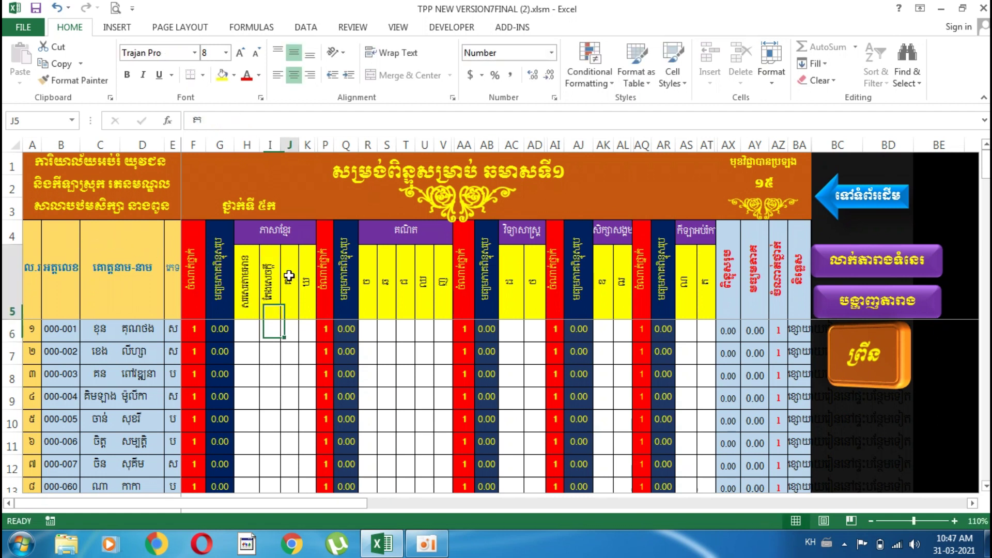
type("អាន")
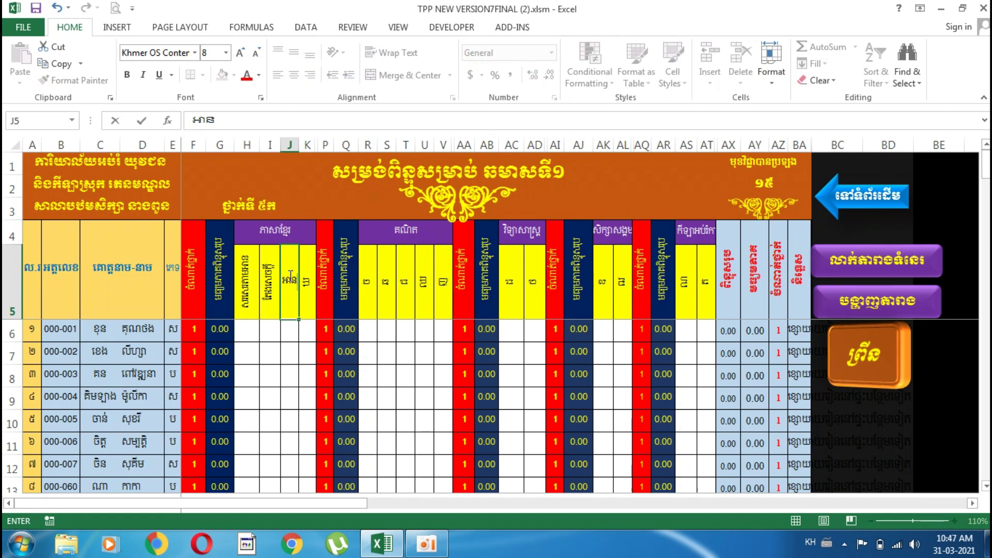
left_click(309, 278)
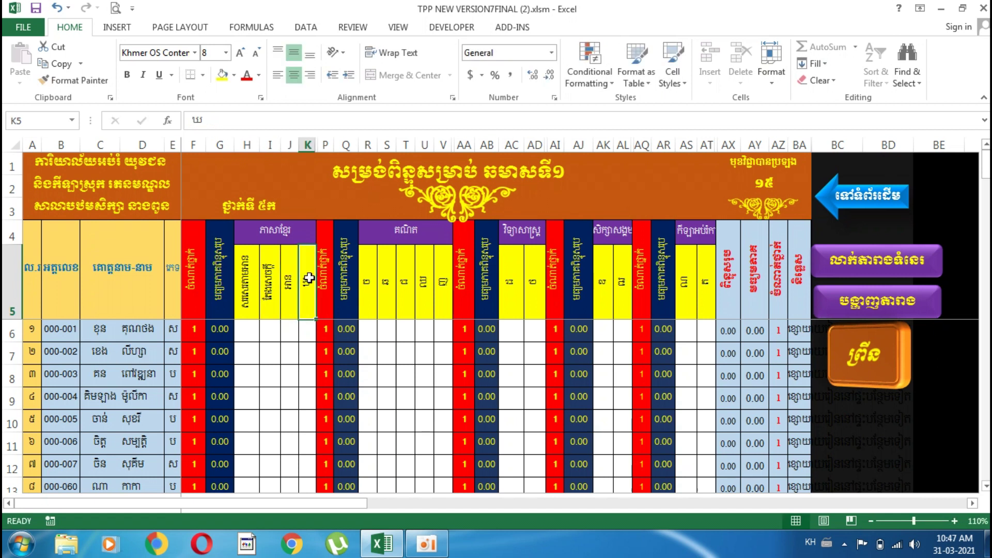
type("ស្")
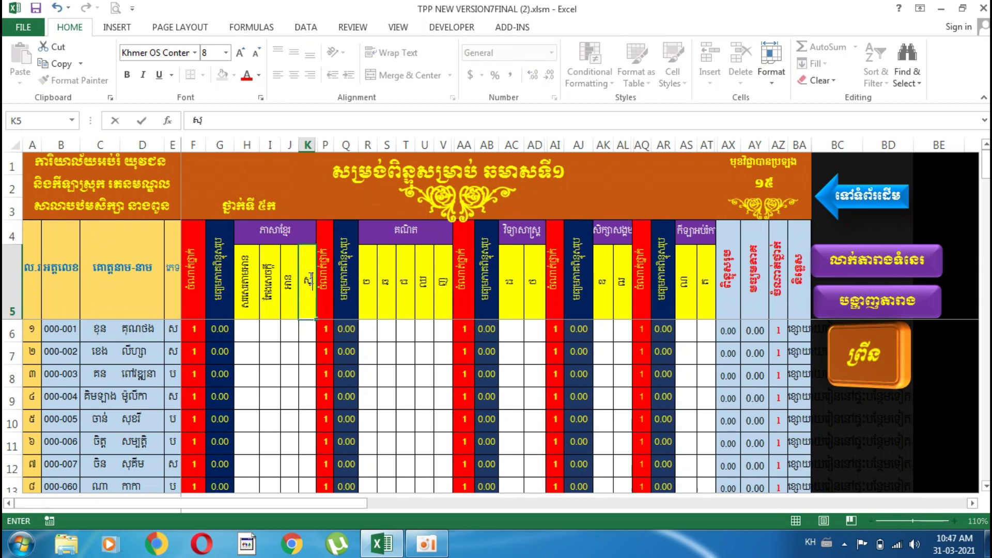
type("តាប់")
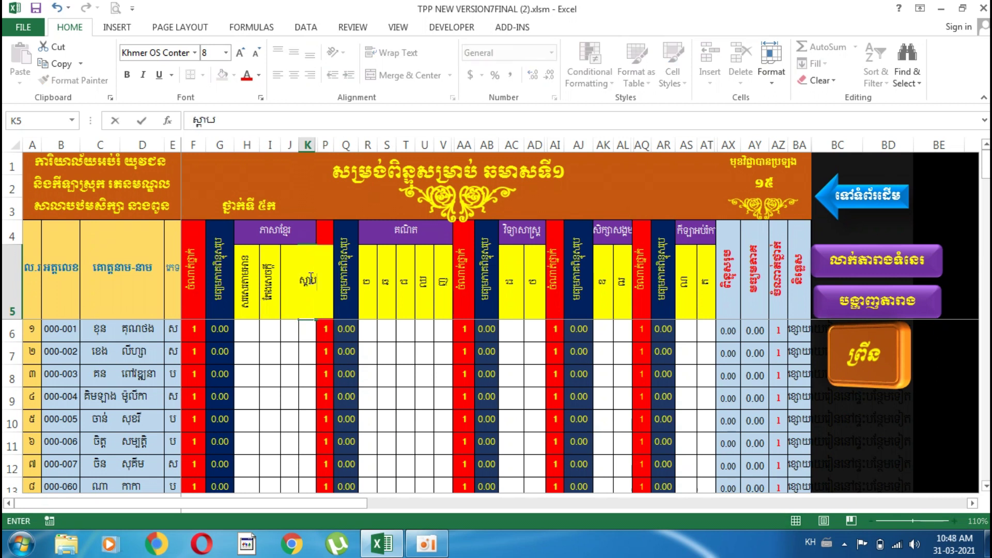
left_click(399, 294)
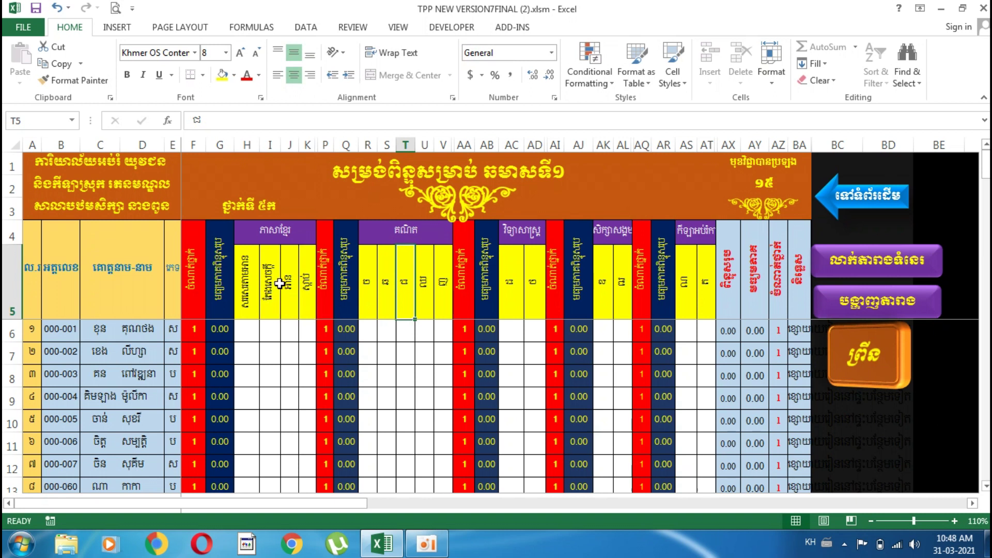
Clear the placeholder sub-subject headers of maths, science, social studies and sports in R5:V5, AC5:AD5, AK5:AL5 and AS5:AT5.
left_click_drag(367, 279, 446, 294)
key("Delete")
left_click_drag(507, 286, 536, 286)
key("Delete")
left_click_drag(603, 288, 711, 280)
key("Delete")
key("Delete")
left_click(686, 281)
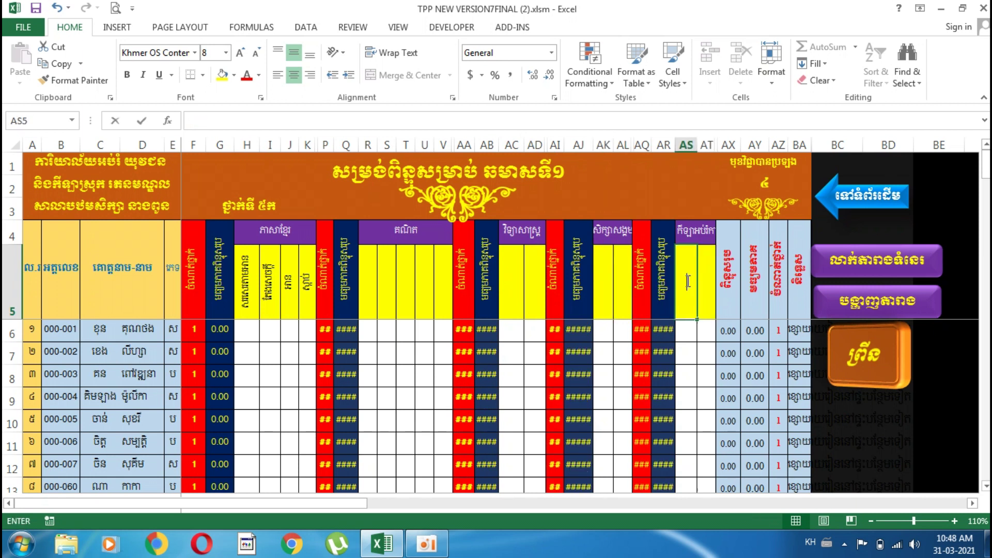
left_click(516, 288)
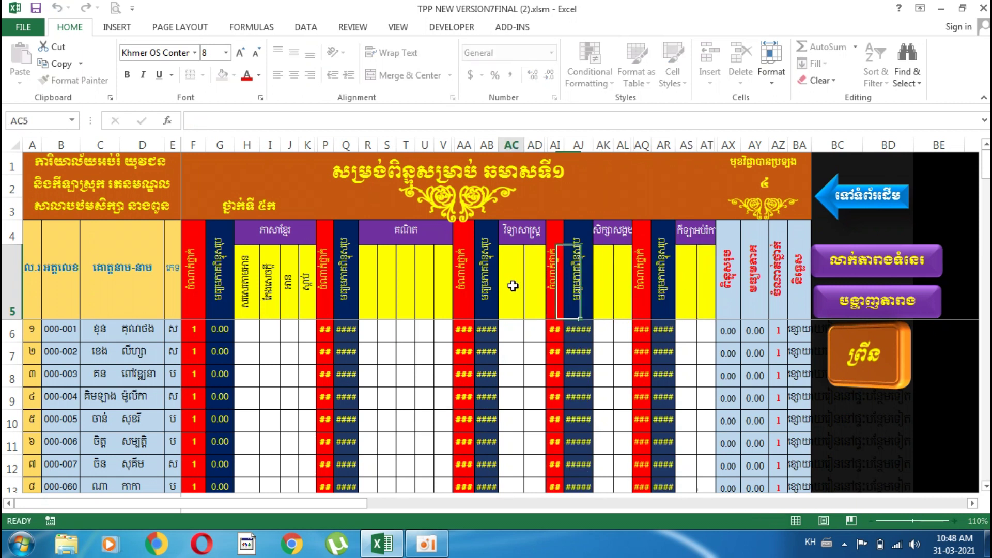
Enter "លំហាត់" as the first maths sub-subject header in R5.
left_click(367, 289)
type("ល")
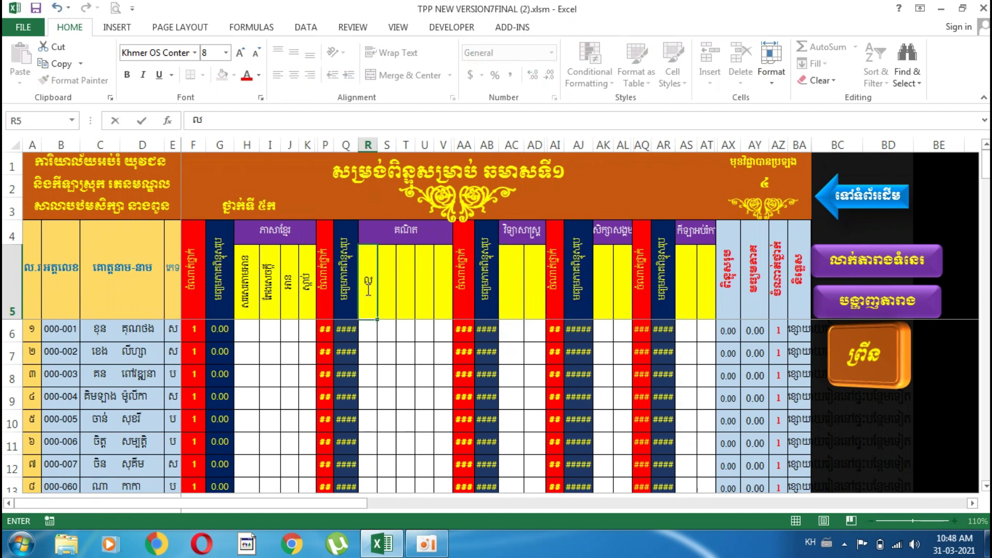
type("ំហាត")
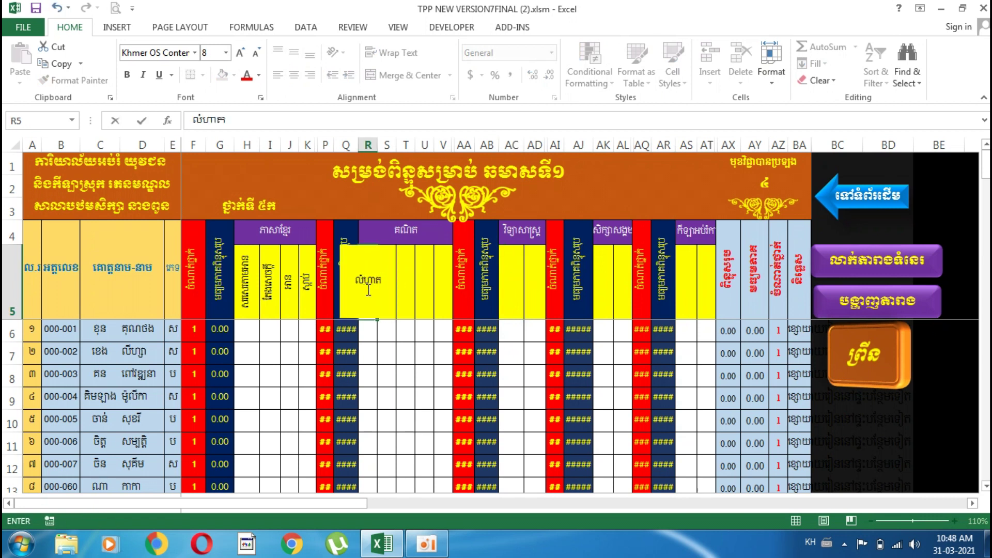
type("់")
key("Return")
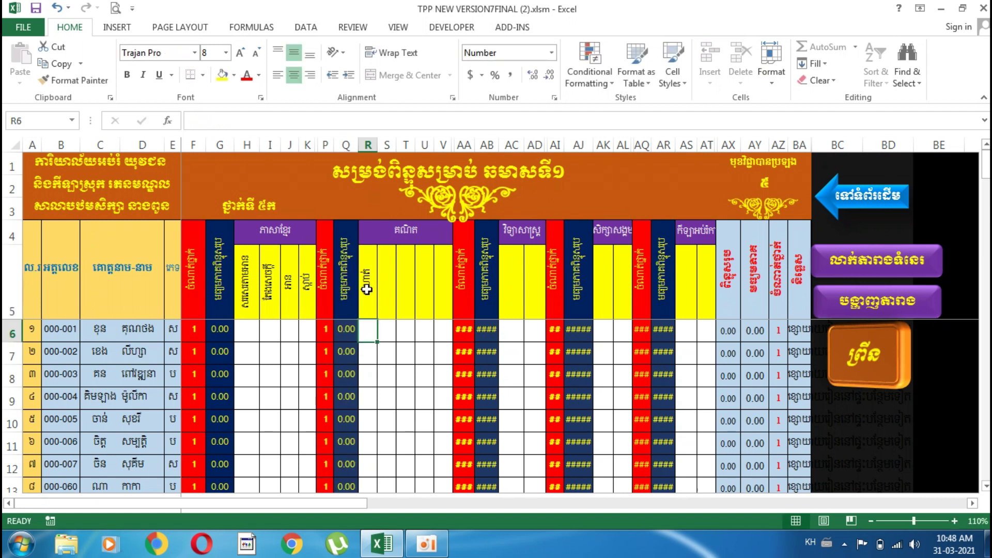
Enter "សំណួរ" as the first sub-subject header of science in AC5 and of social studies in AK5.
left_click(511, 293)
type("សំណួ")
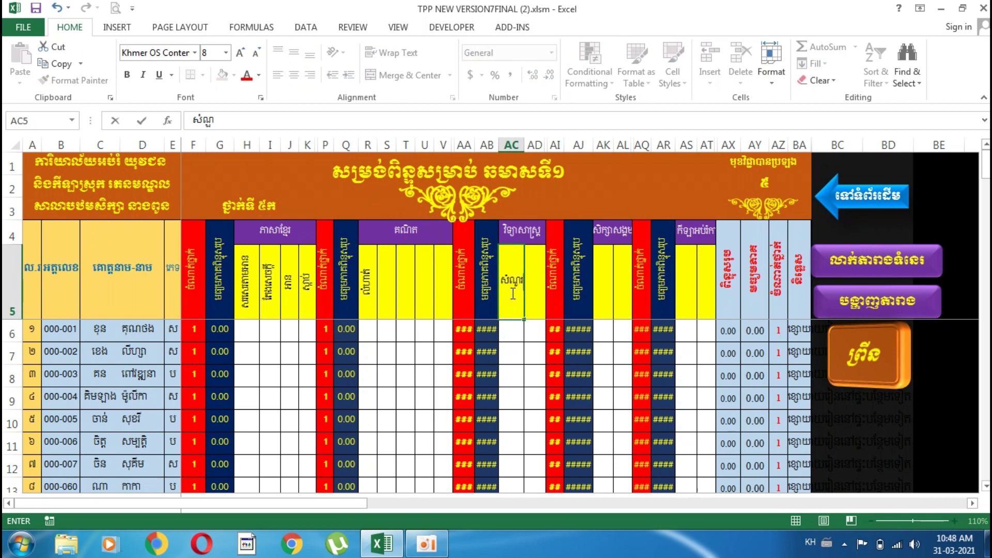
key("Return")
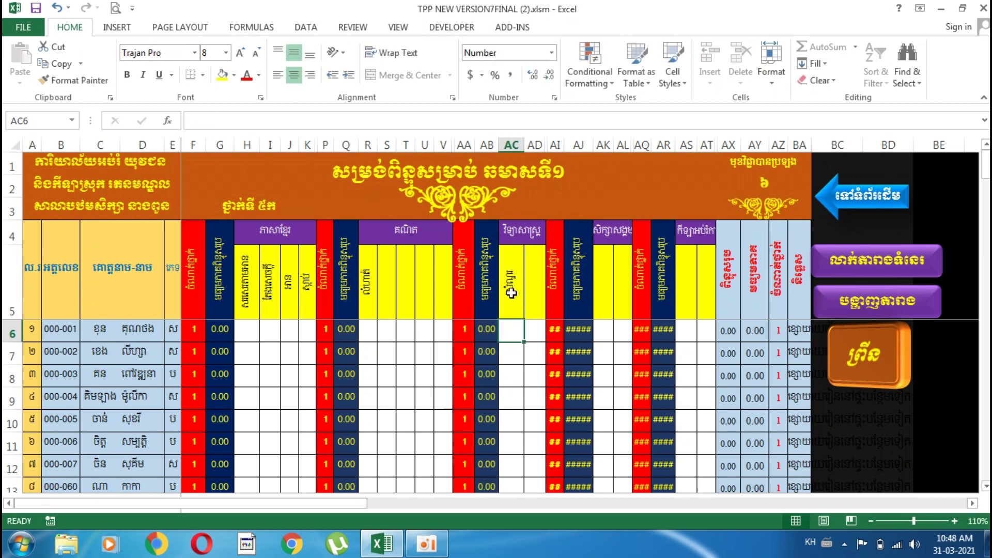
left_click(599, 289)
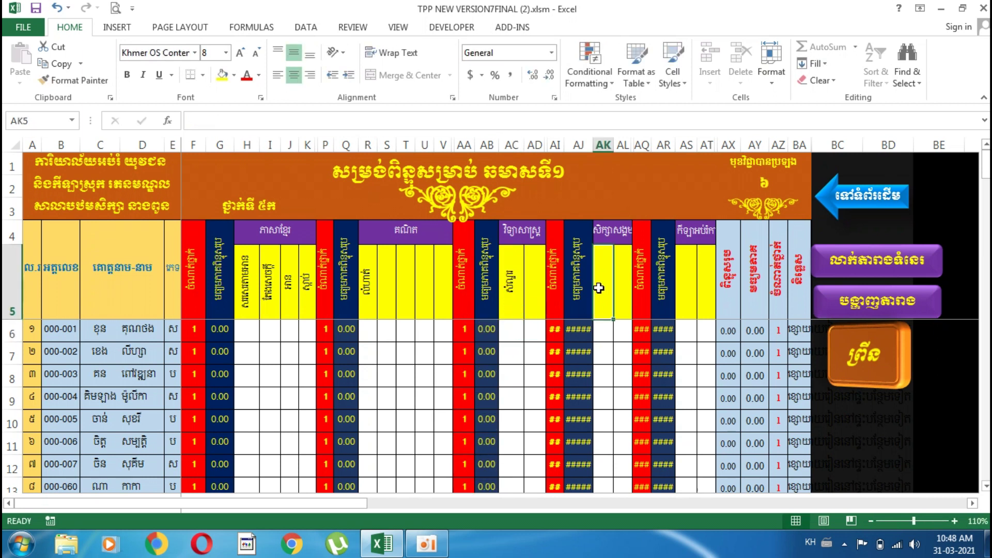
type("សំណួរ")
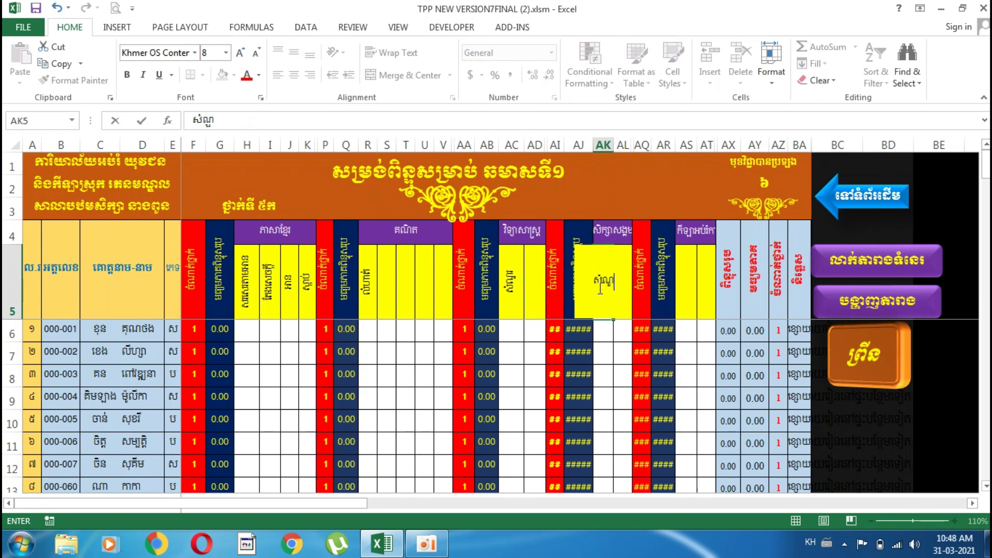
key("ctrl+Return")
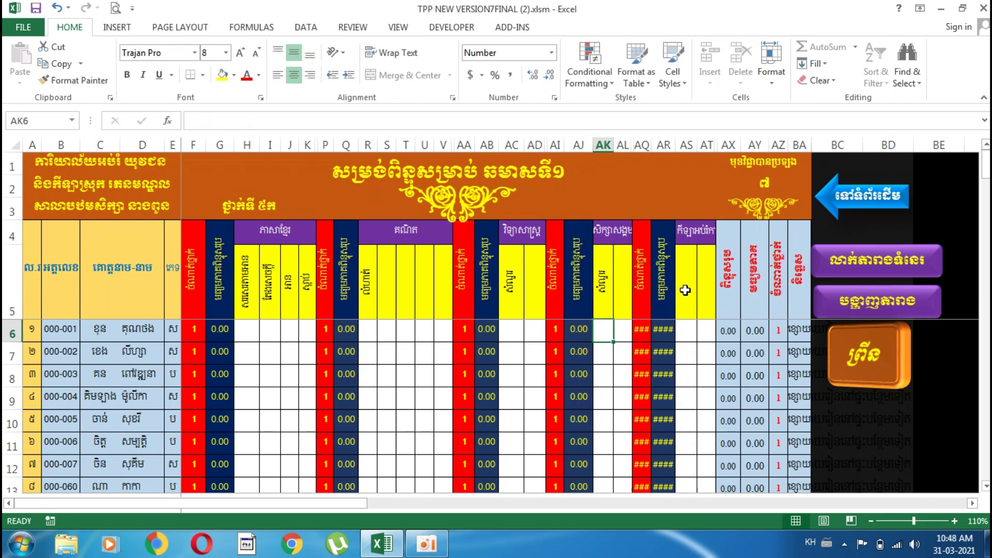
Enter "កីឡាអប់រំកាយ" as the first sports sub-subject header in AS5.
left_click(685, 291)
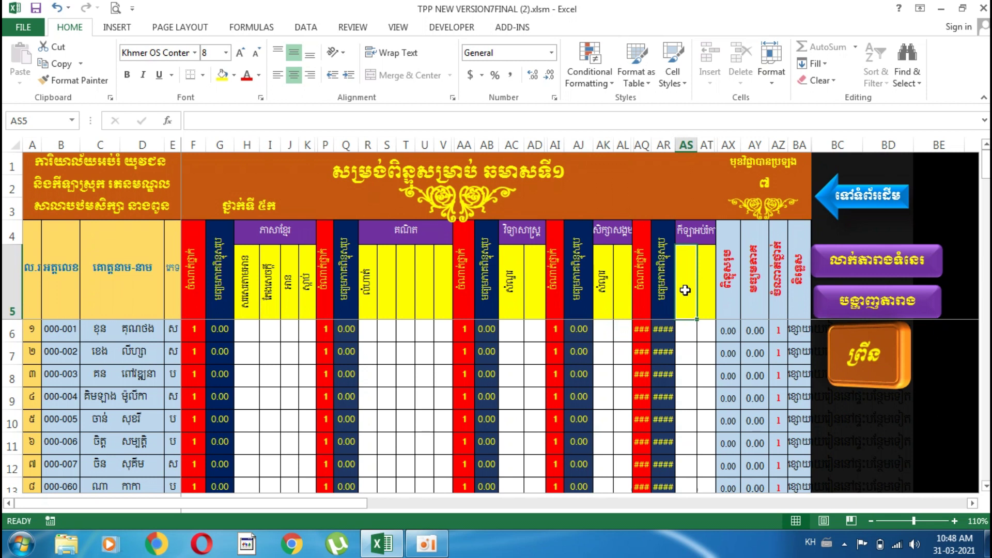
type("ក")
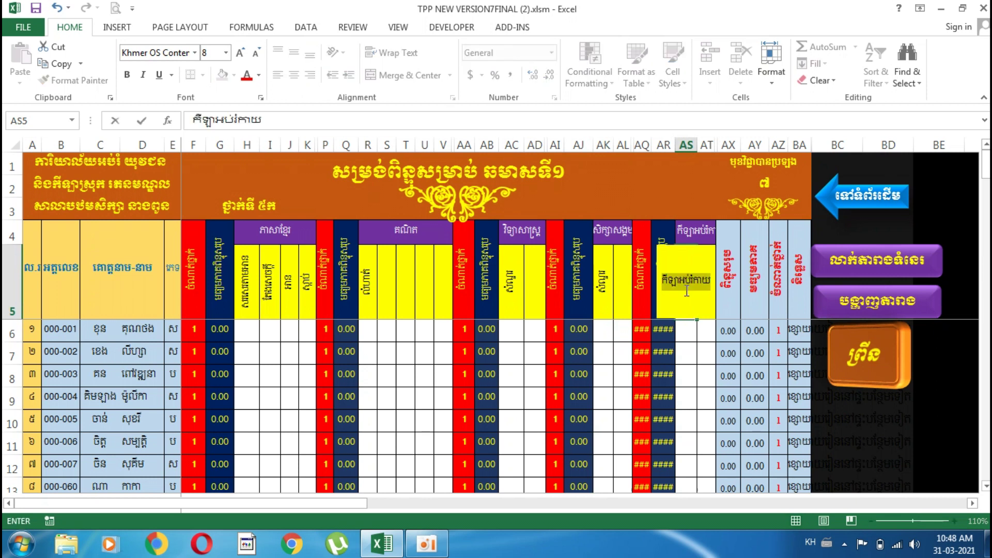
type("ីឡា")
key("Return")
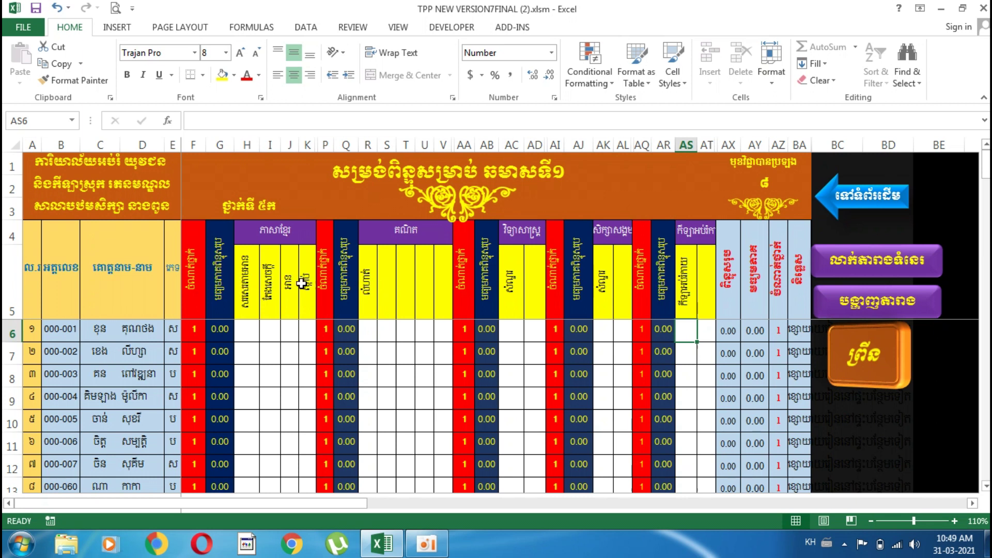
Review the sub-subject headers in row 5 across the Khmer, maths, science, social studies and sports groups.
left_click(245, 288)
key("Right")
key("Right")
key("Right")
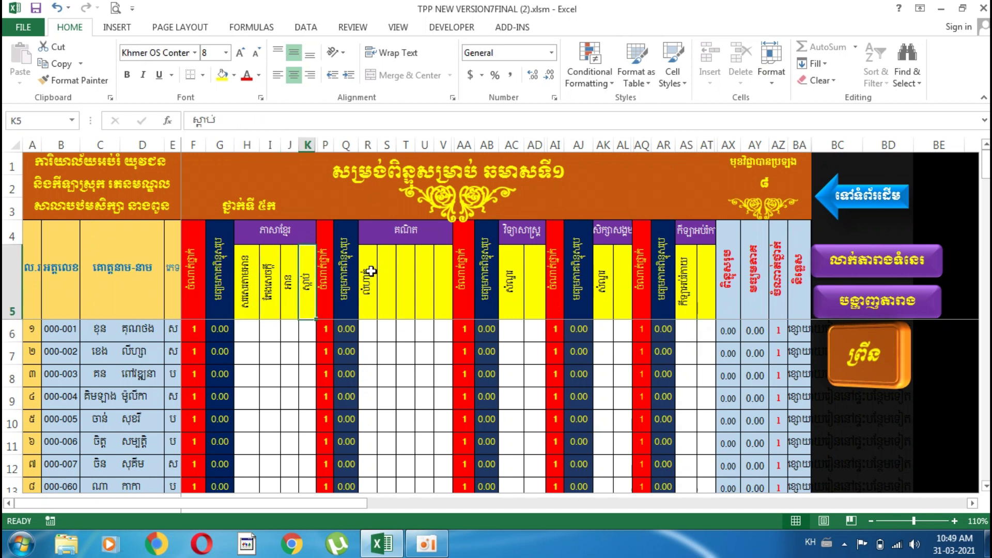
key("Right")
key("Right")
key("Right")
left_click(516, 285)
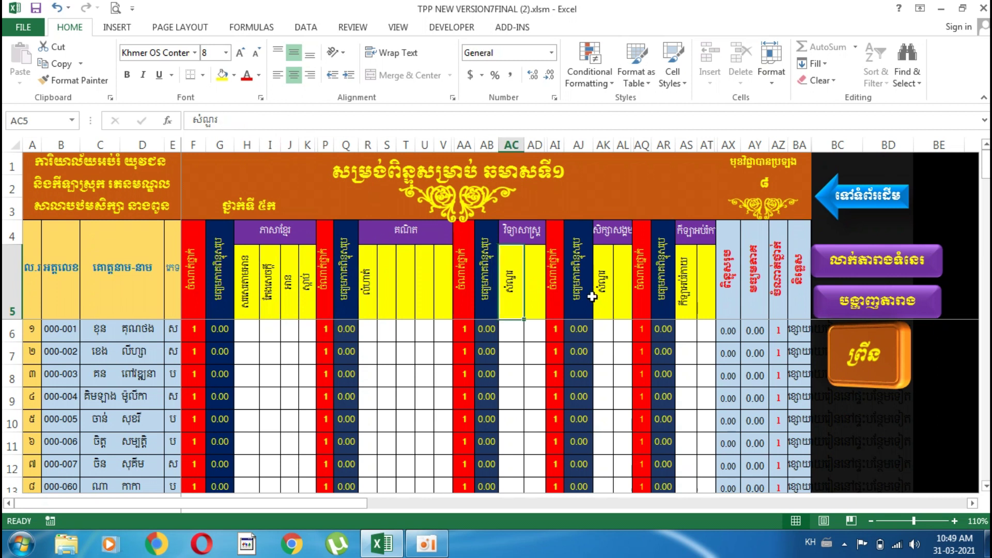
left_click(602, 294)
left_click(685, 290)
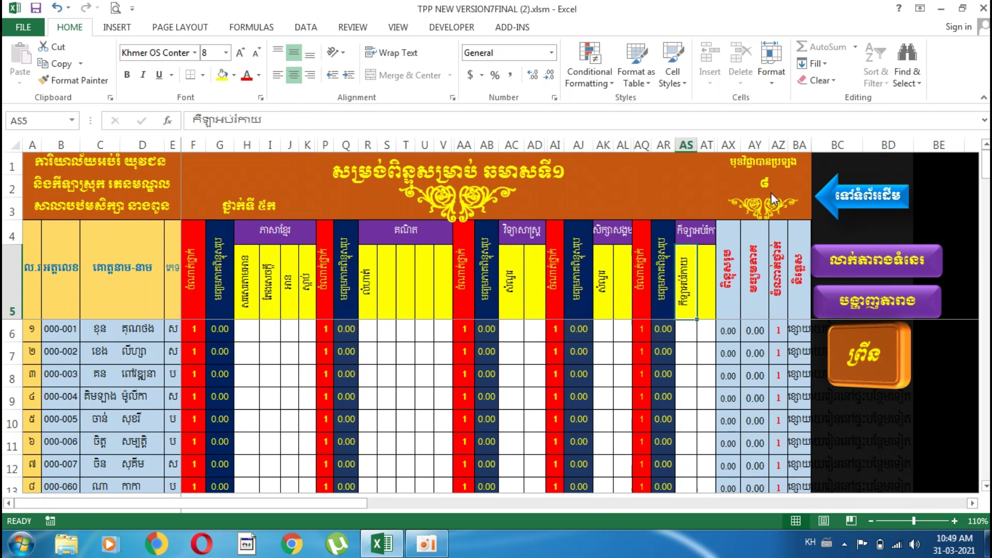
left_click(515, 301)
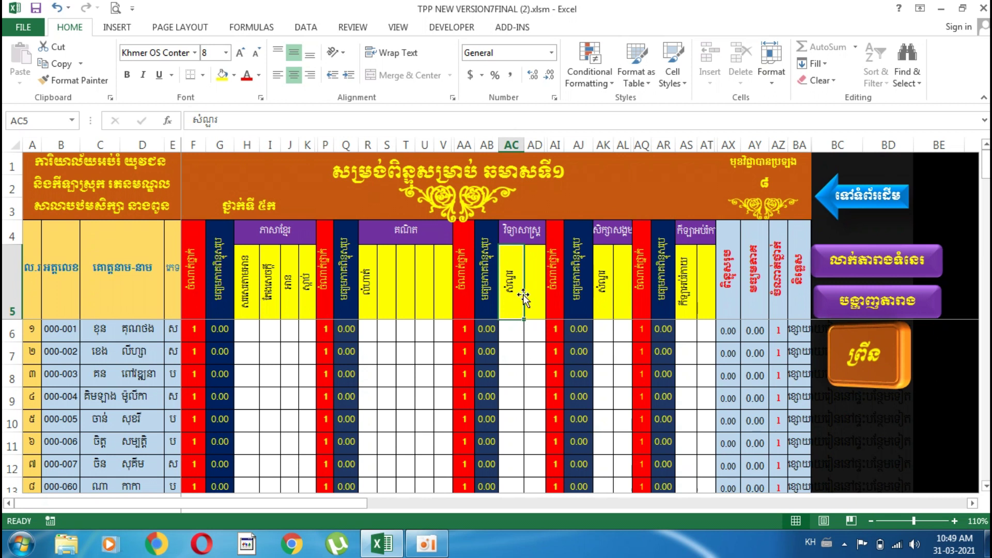
left_click(594, 279)
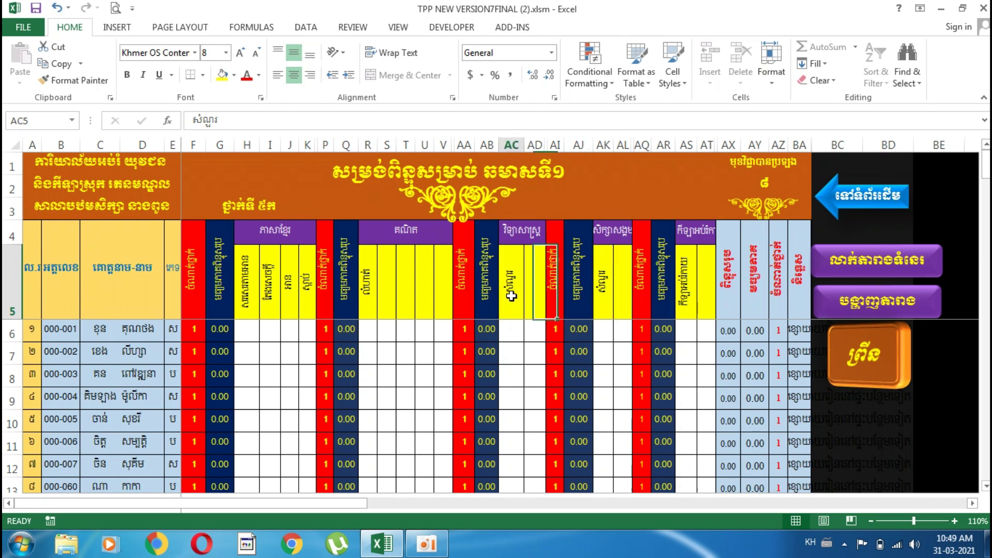
Clear the first sub-subject headers of science in AC5, social studies in AK5 and sports in AS5.
key("Delete")
left_click(606, 279)
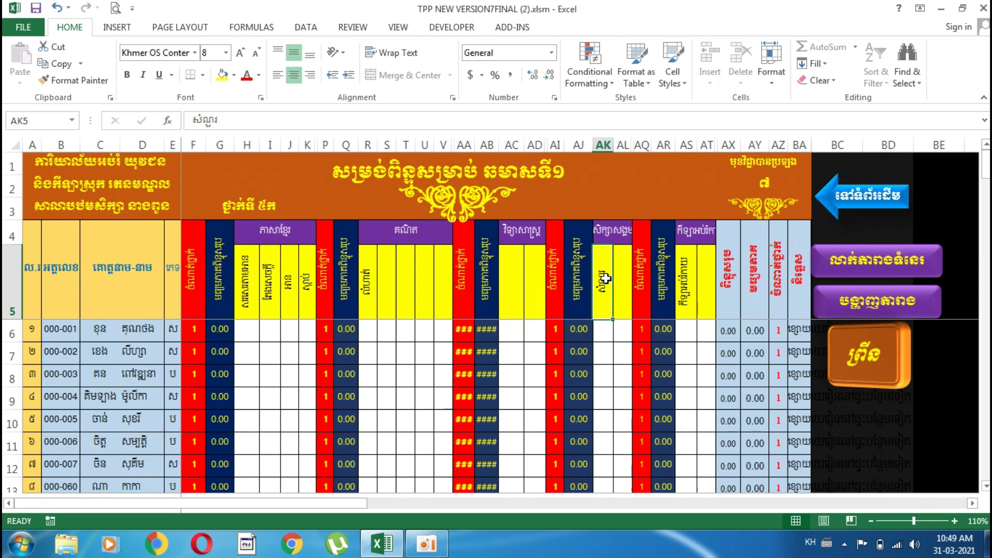
key("Delete")
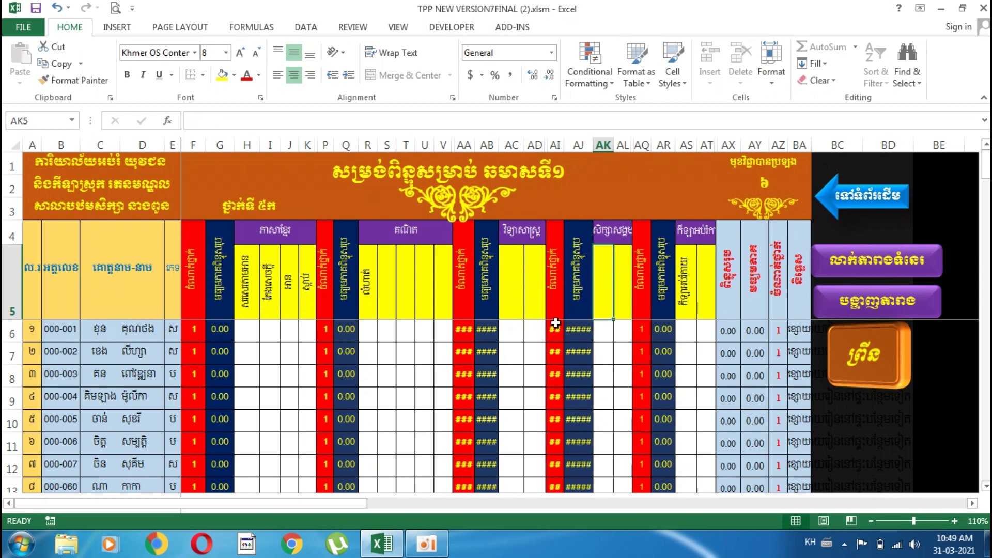
left_click(687, 294)
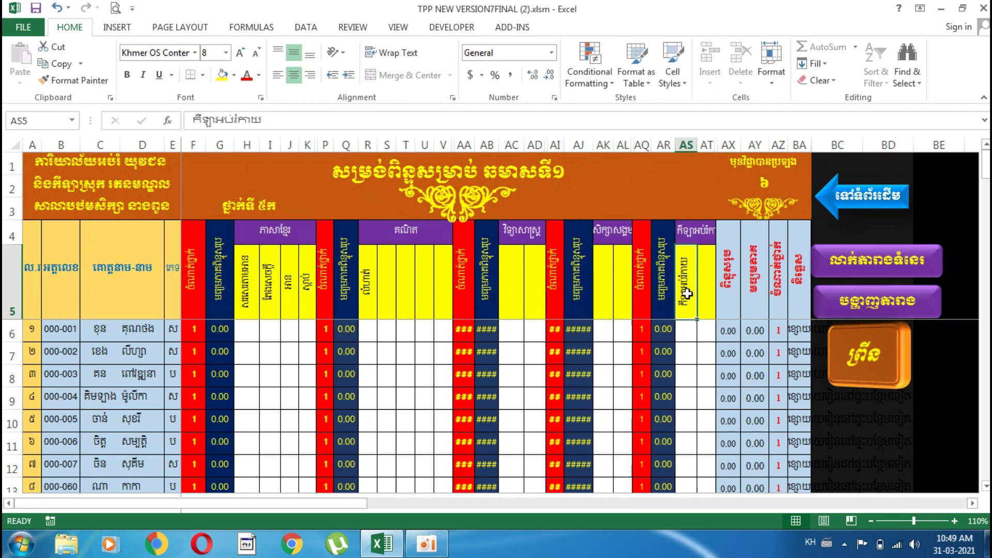
key("Delete")
left_click(606, 368)
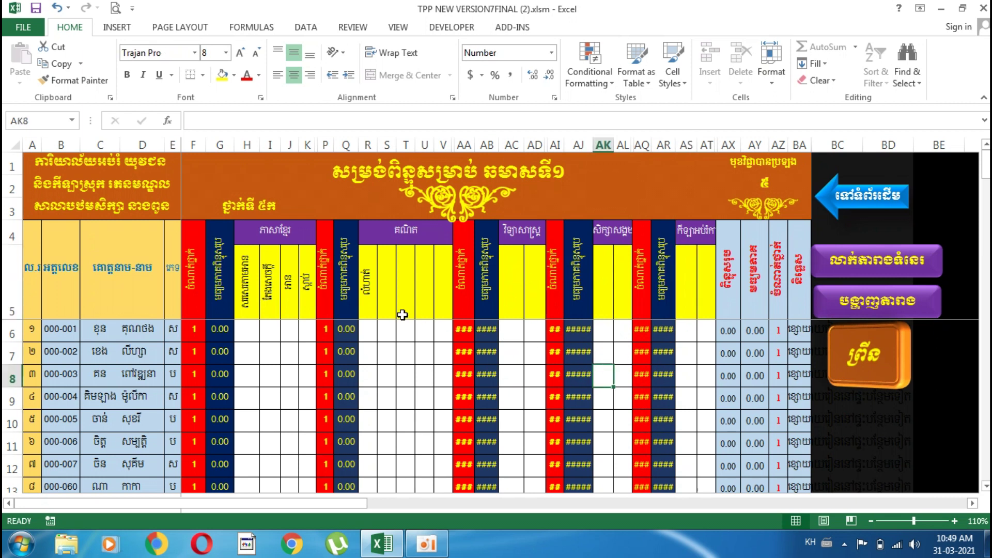
Clear the maths sub-subject header in R5 and the Khmer sub-subject headers in I5:K5.
left_click(370, 298)
key("Delete")
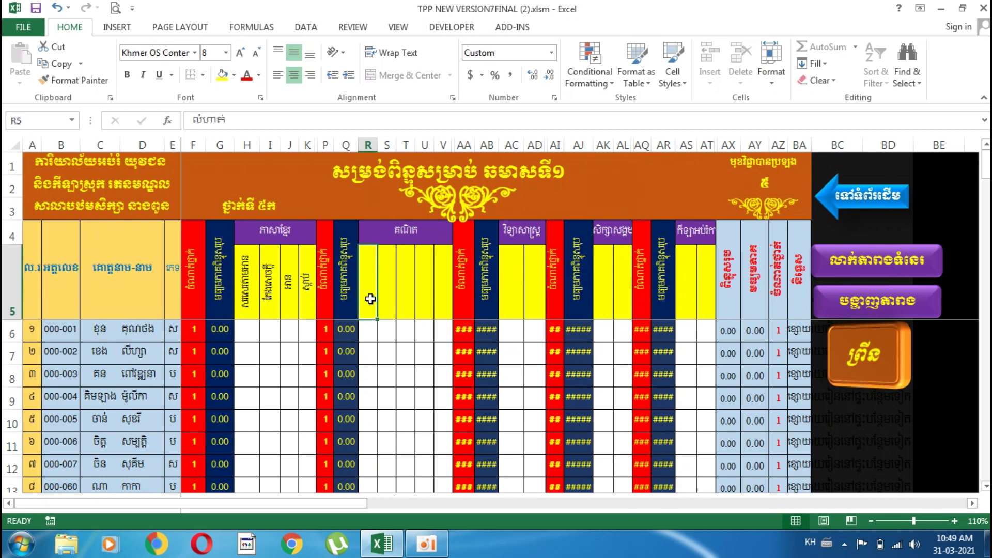
left_click(391, 402)
left_click_drag(273, 298, 306, 296)
key("Delete")
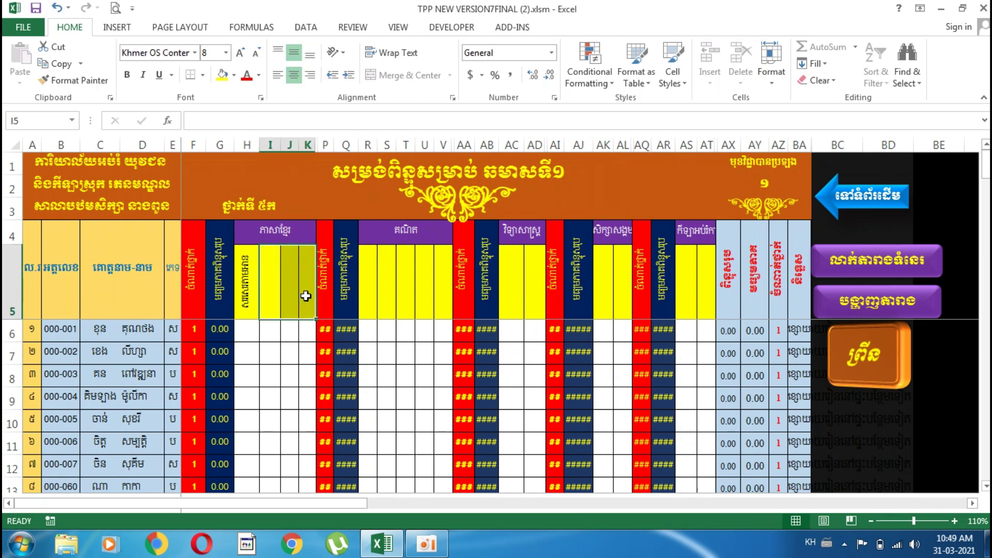
Review the Khmer sub-subject header cells H5 to K5, dismissing the Windows color scheme prompt whenever it interrupts.
left_click(244, 299)
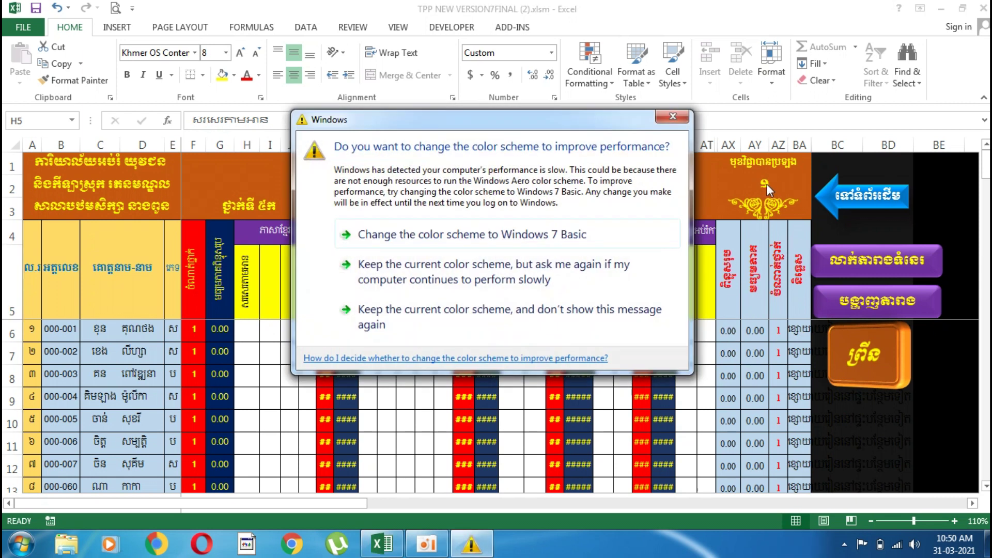
left_click(676, 116)
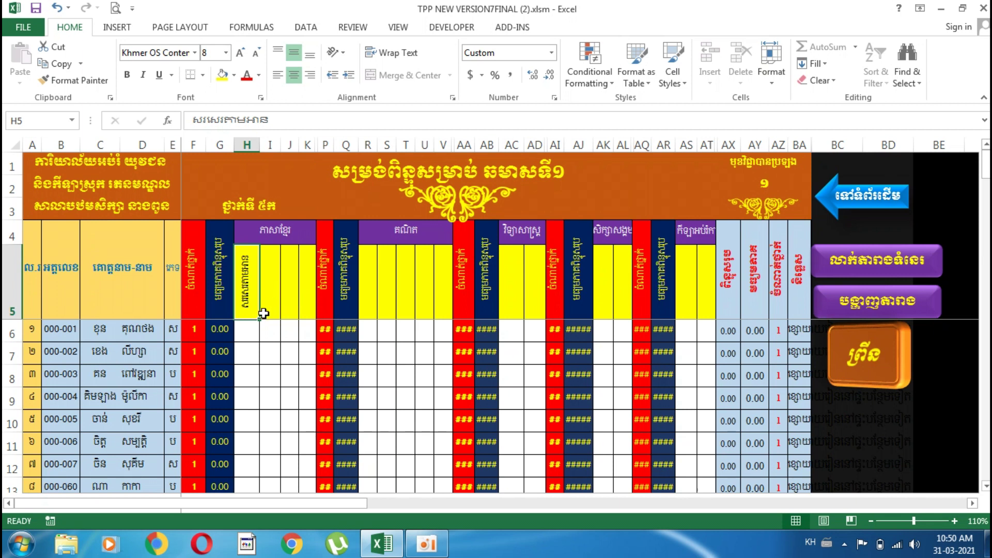
left_click(267, 290)
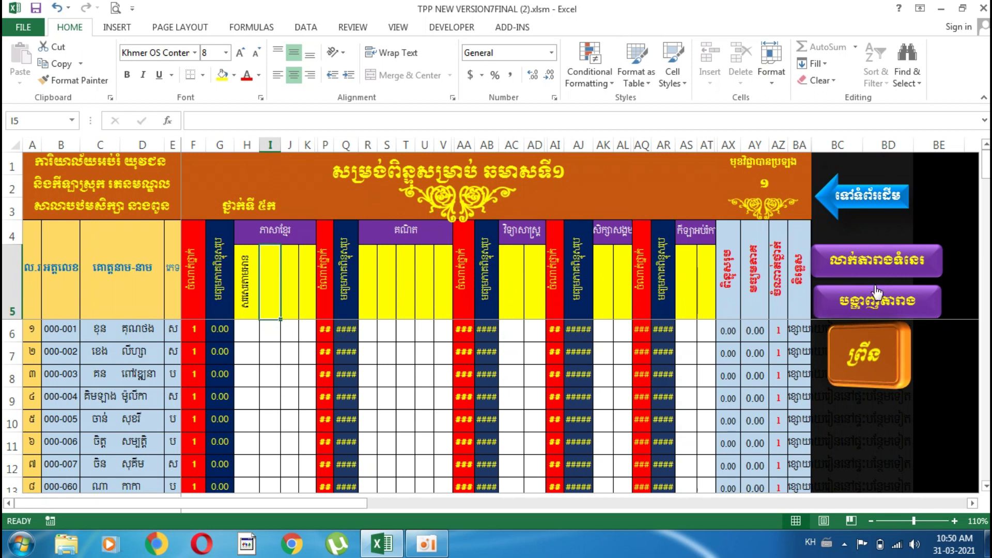
mouse_move(986, 164)
left_mouse_down()
mouse_move(986, 237)
mouse_move(986, 164)
left_mouse_up()
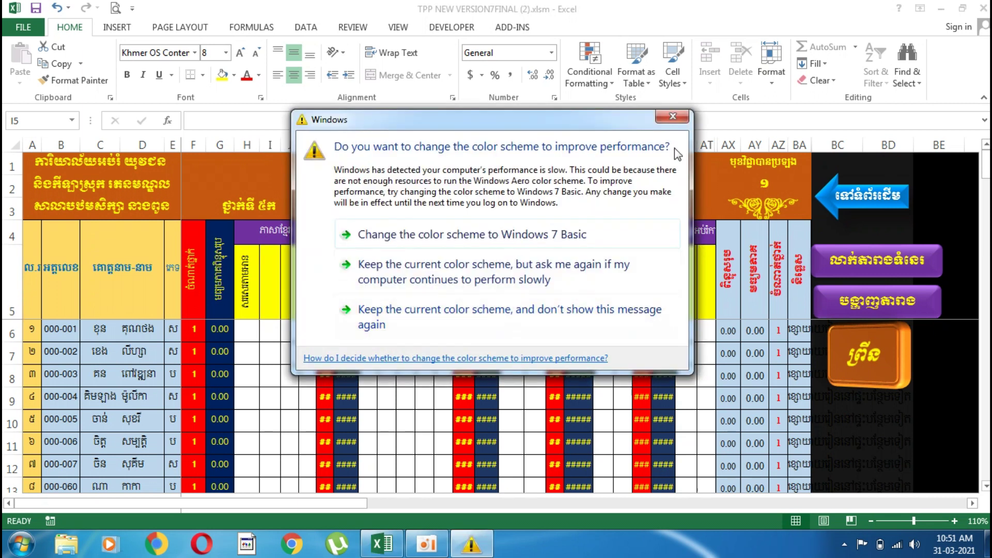
left_click(673, 117)
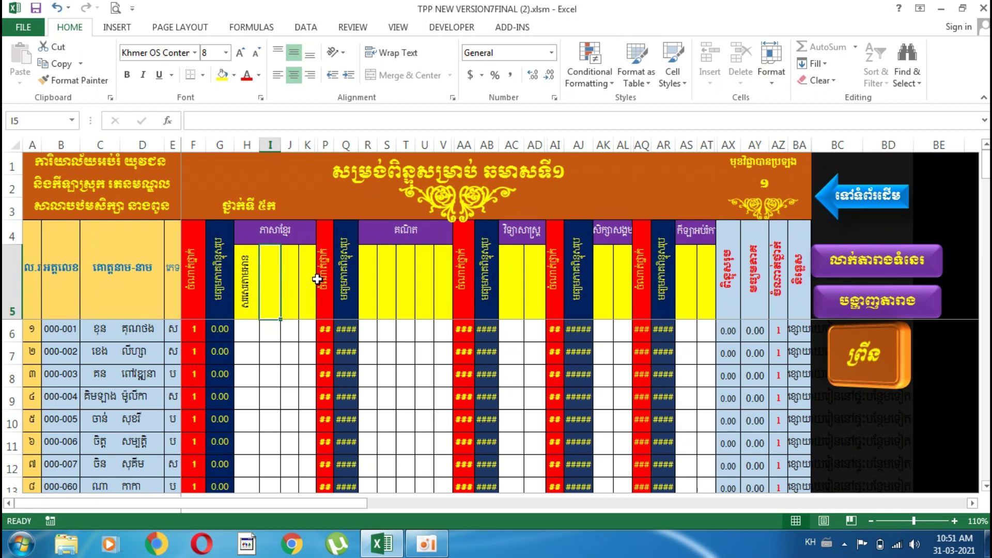
left_click(247, 284)
left_click(273, 283)
left_click(290, 280)
left_click(307, 278)
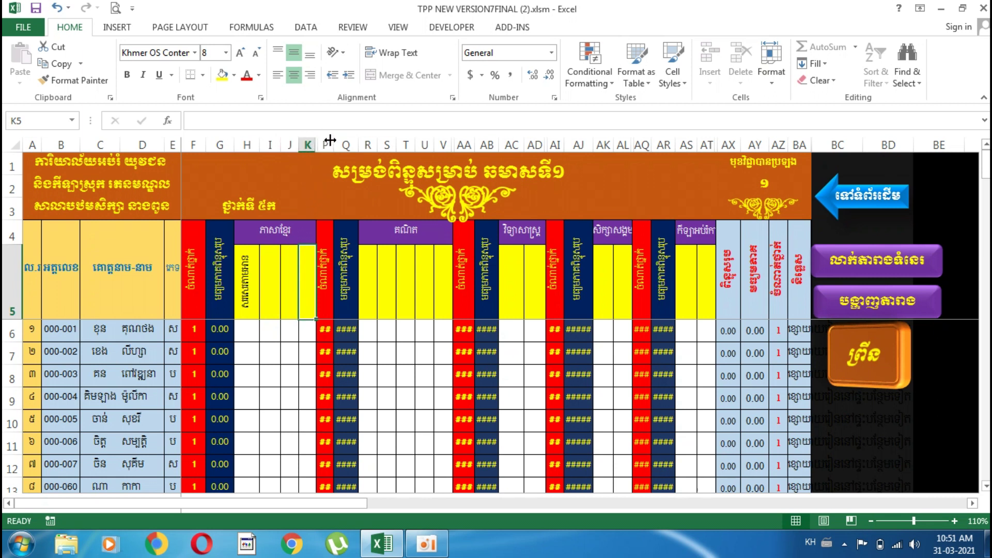
Reveal the hidden extra Khmer columns L to O by widening the selected columns K to P.
mouse_move(326, 139)
left_mouse_down()
mouse_move(312, 139)
mouse_move(324, 144)
left_mouse_up()
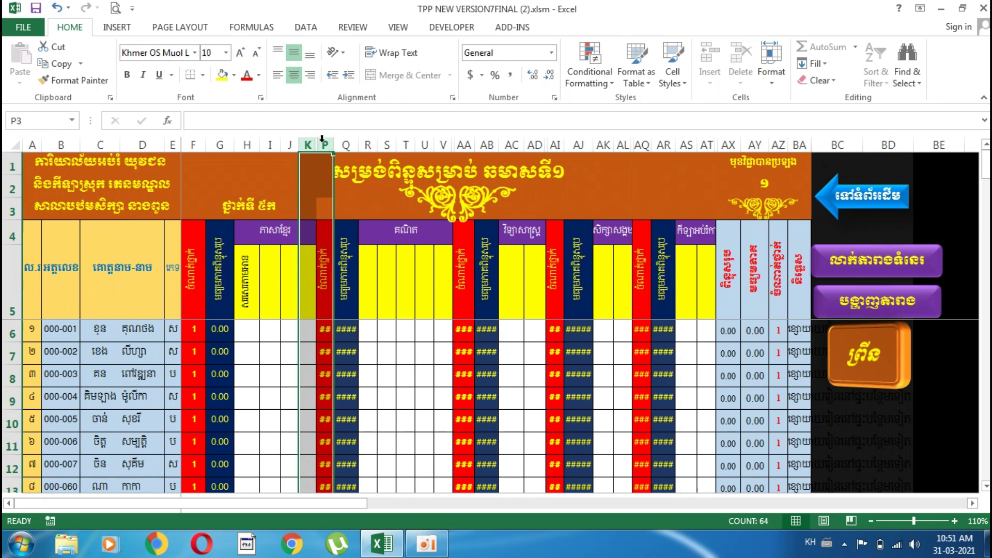
left_click(296, 336)
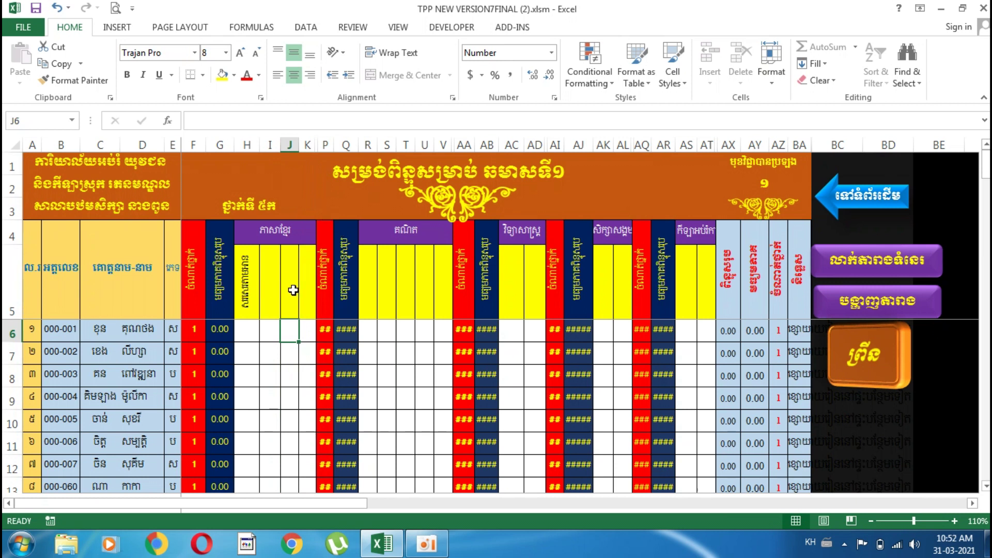
left_click(328, 138)
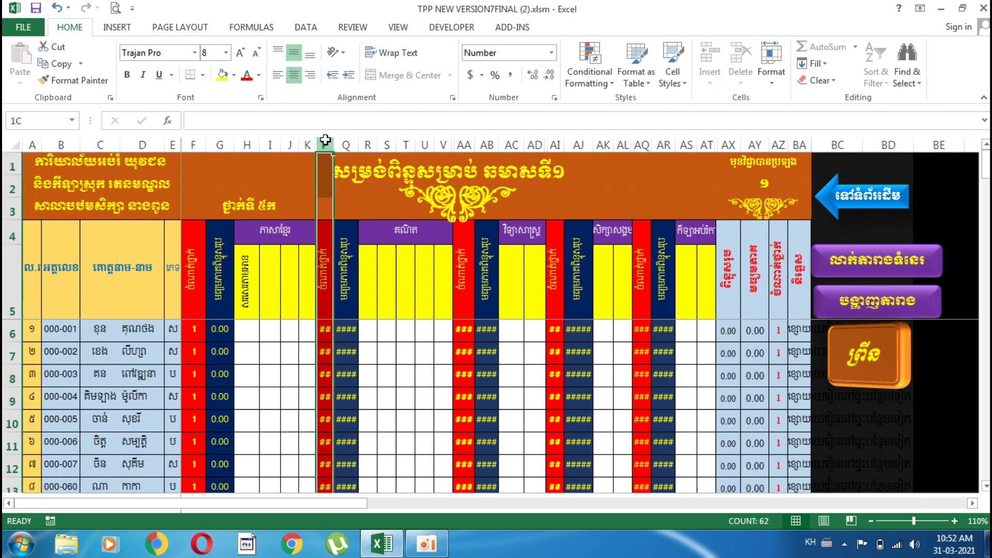
left_click_drag(320, 140, 314, 139)
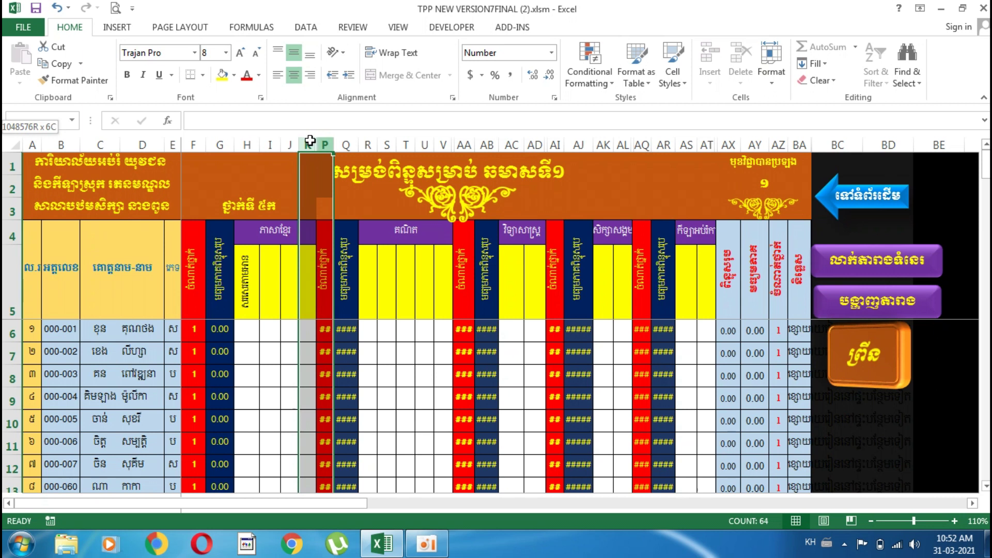
left_click_drag(310, 140, 311, 136)
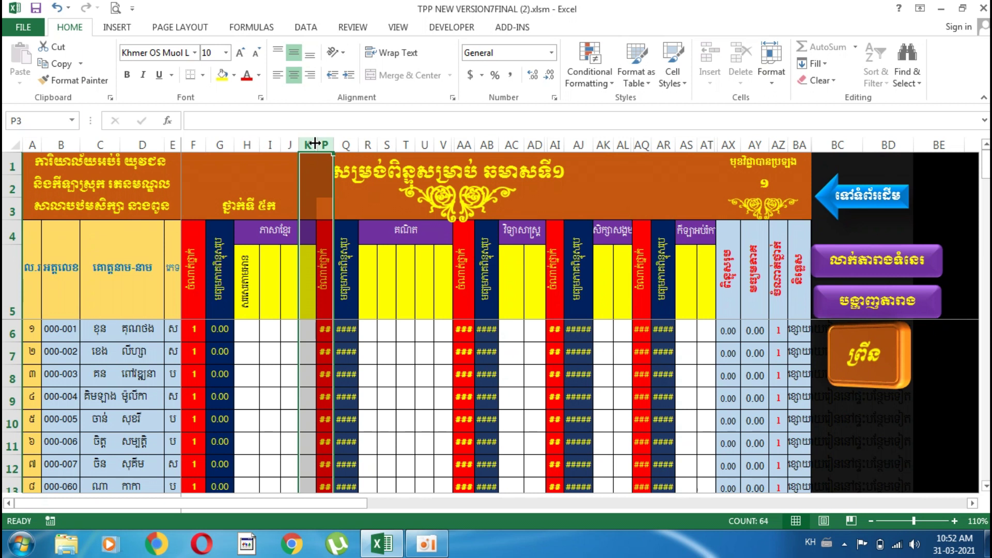
left_click_drag(314, 143, 321, 144)
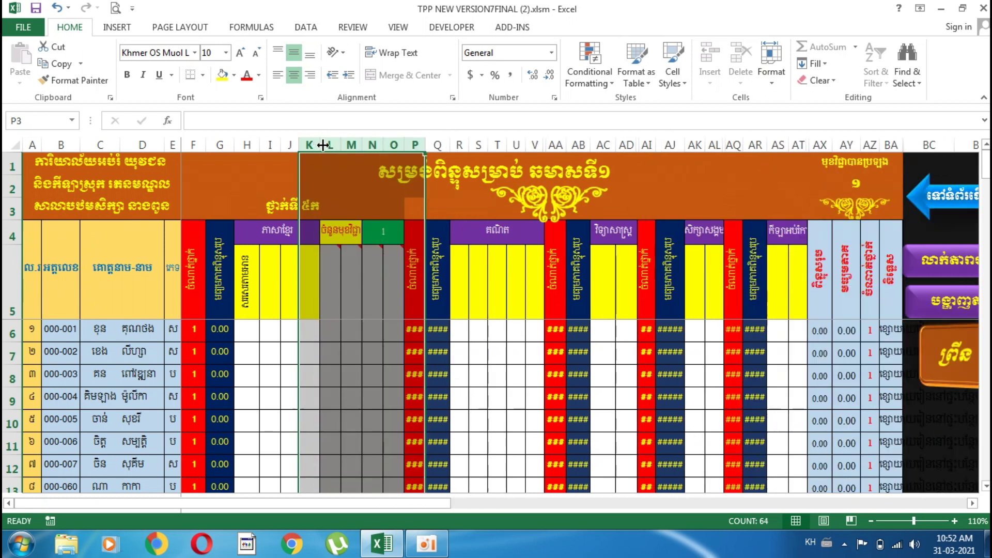
Examine the grey extra sub-subject columns L to O and the comments attached to their row 5 cells.
left_click(360, 274)
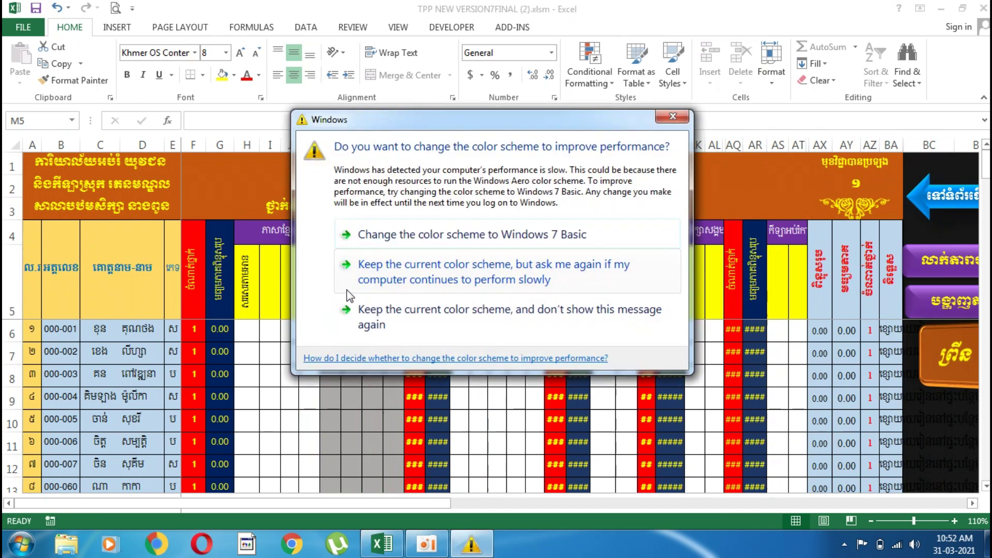
left_click(673, 117)
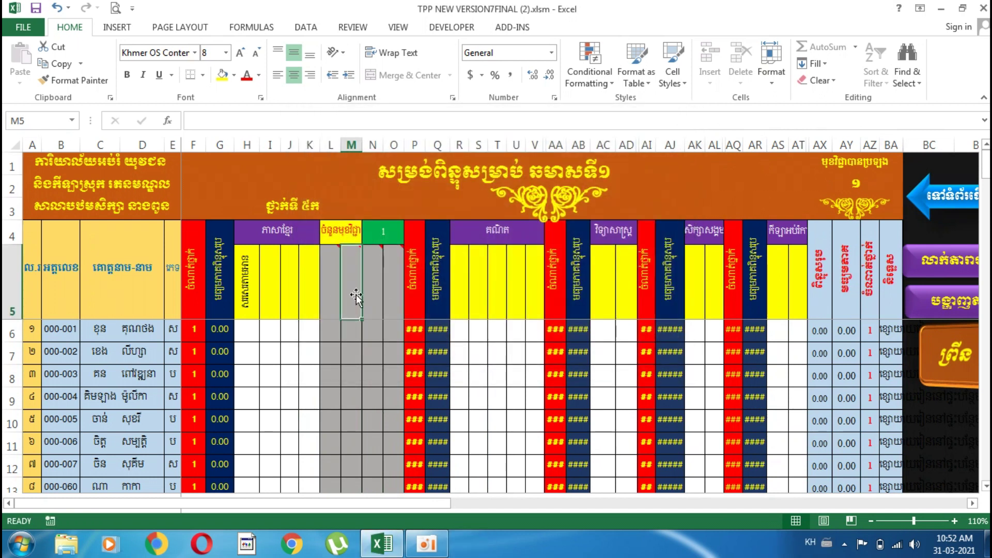
mouse_move(336, 288)
mouse_move(358, 302)
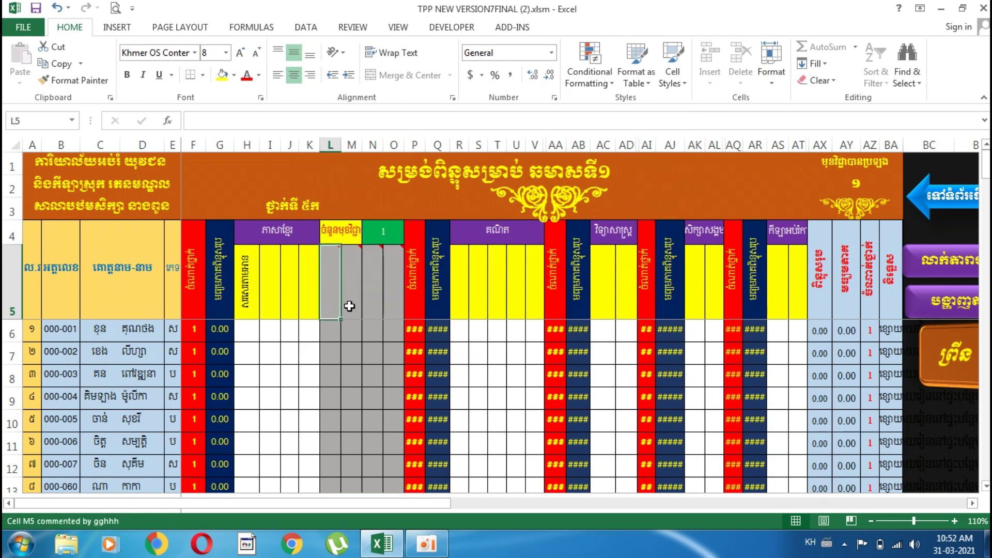
left_click(371, 305)
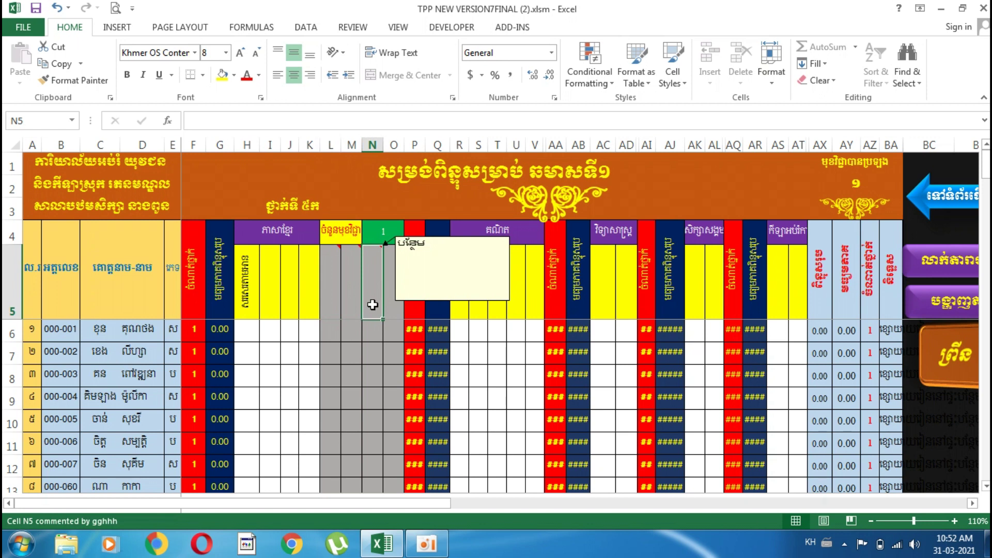
left_click(390, 303)
left_click(329, 336)
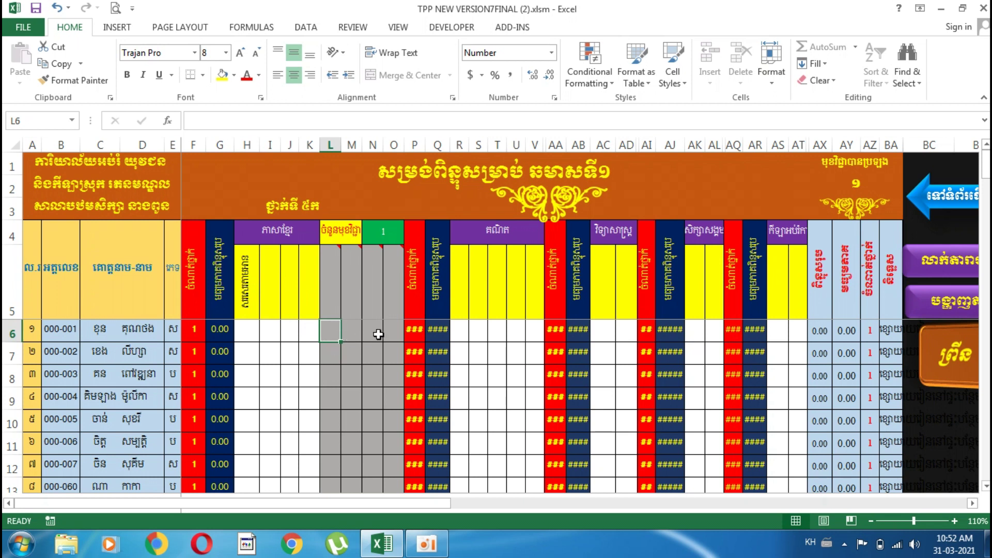
mouse_move(392, 289)
left_click(336, 290)
left_click(367, 355)
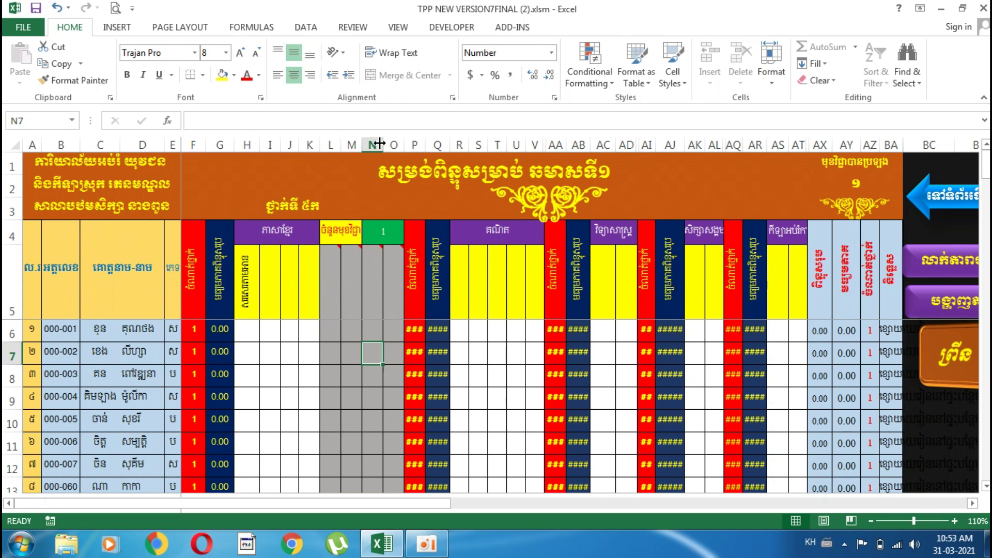
Check in print preview how the score sheet fits the page with columns L to O shown, and return to the sheet.
left_click(115, 9)
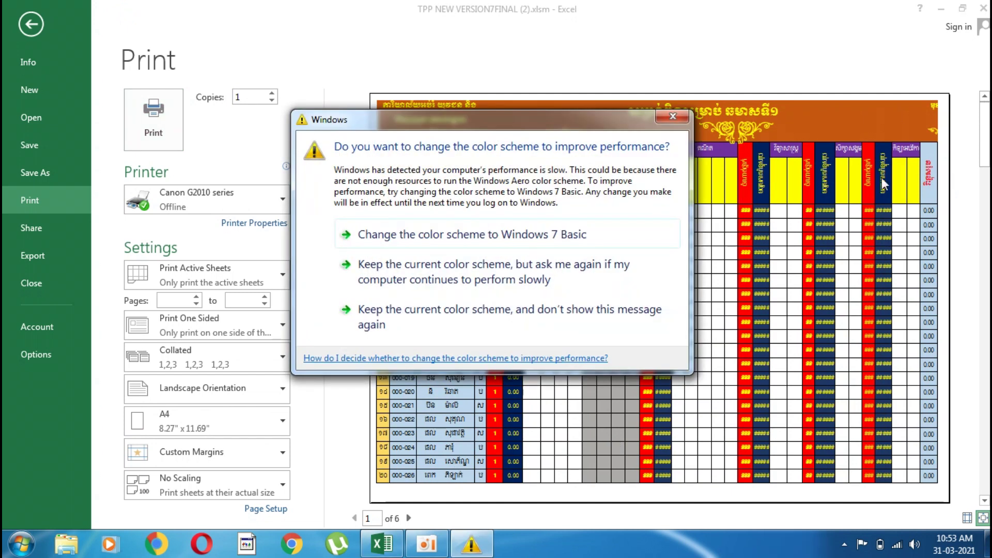
left_click(677, 113)
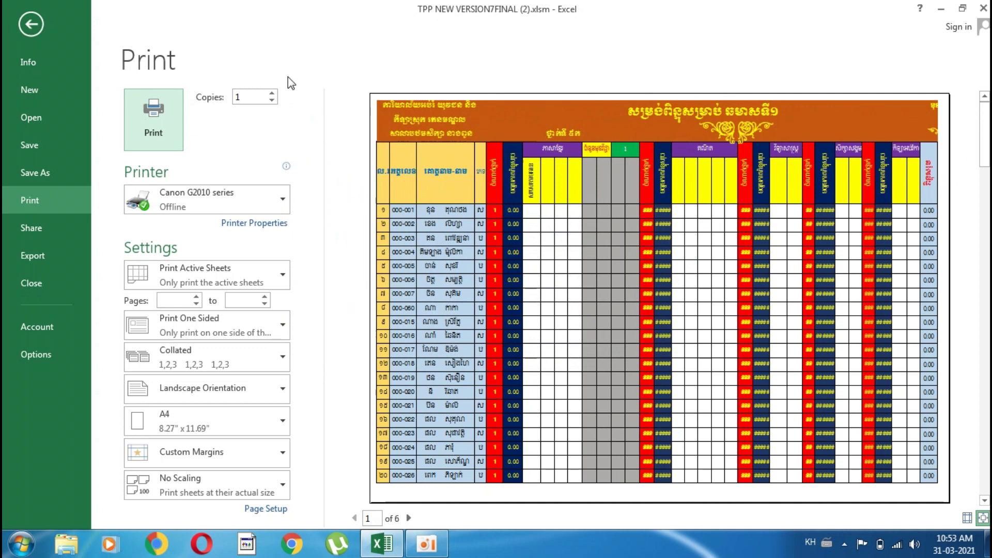
left_click(35, 27)
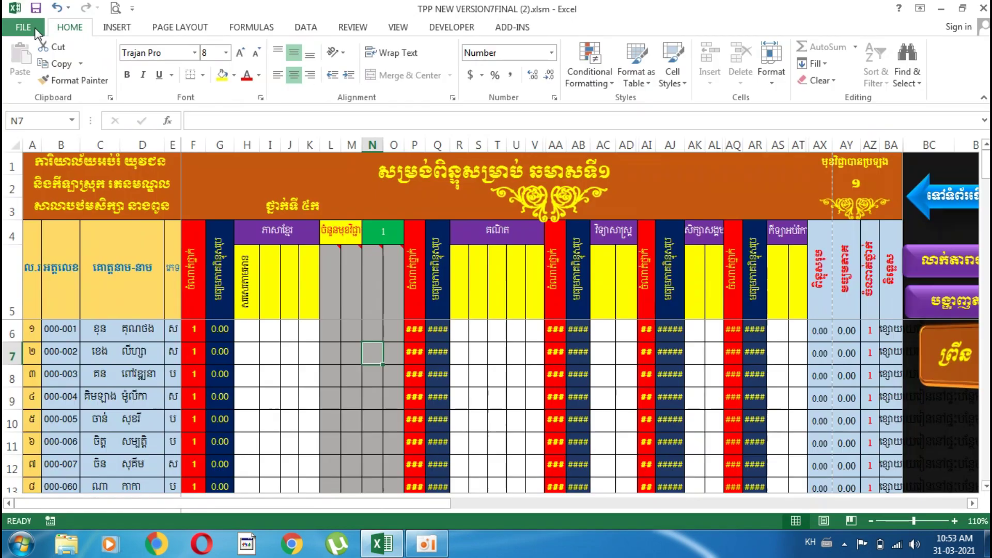
Hide columns L to O and check the resulting page layout in print preview.
left_click(395, 144)
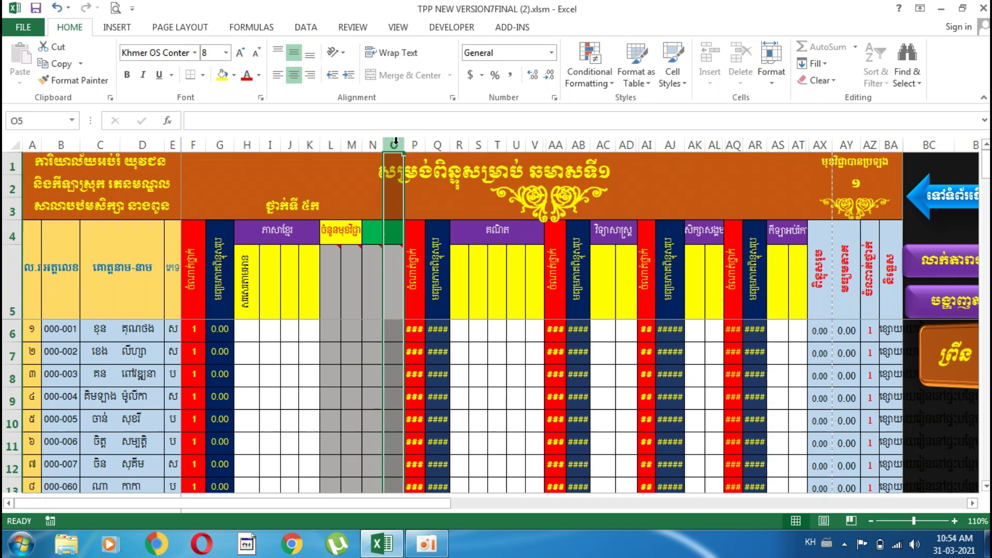
left_click_drag(392, 142, 331, 140)
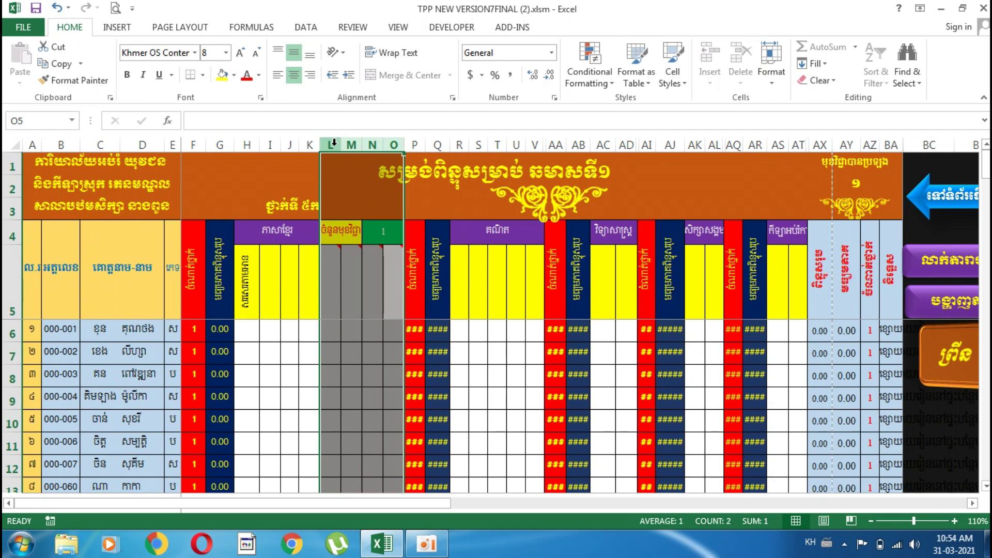
right_click(333, 142)
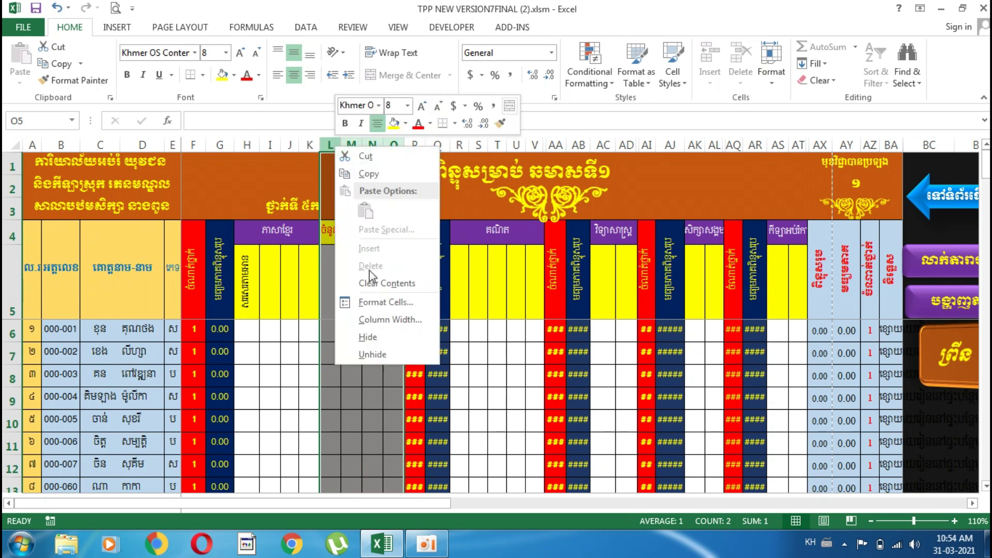
left_click(373, 339)
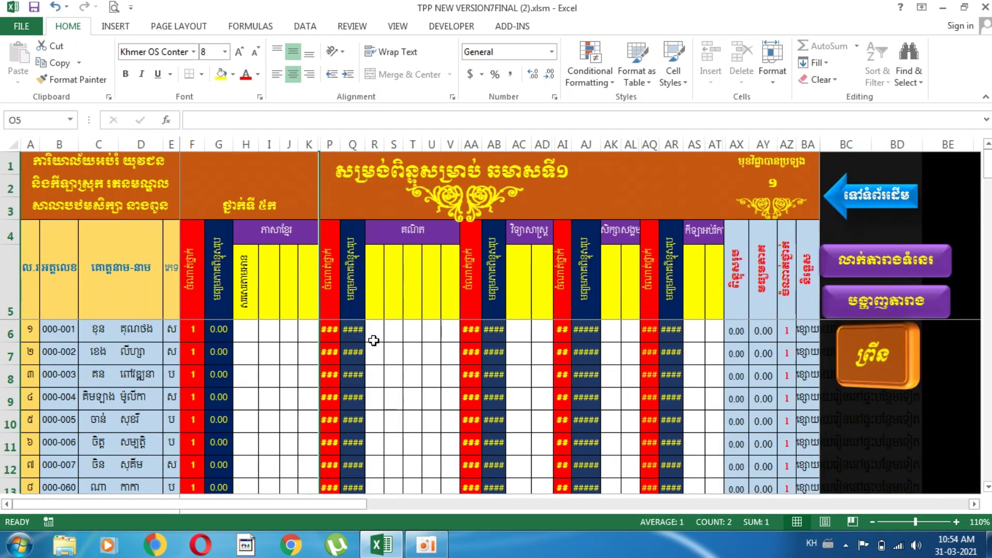
left_click(288, 368)
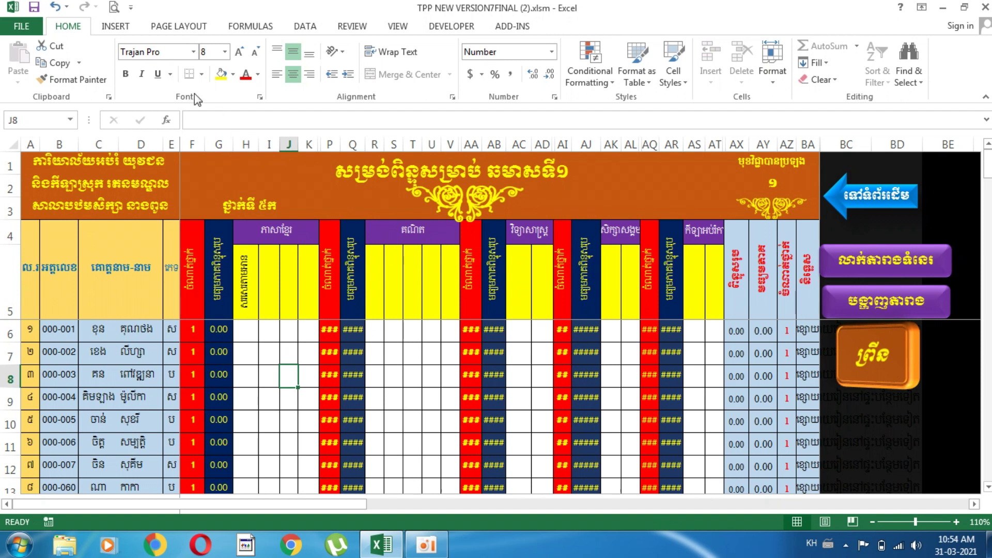
left_click(112, 3)
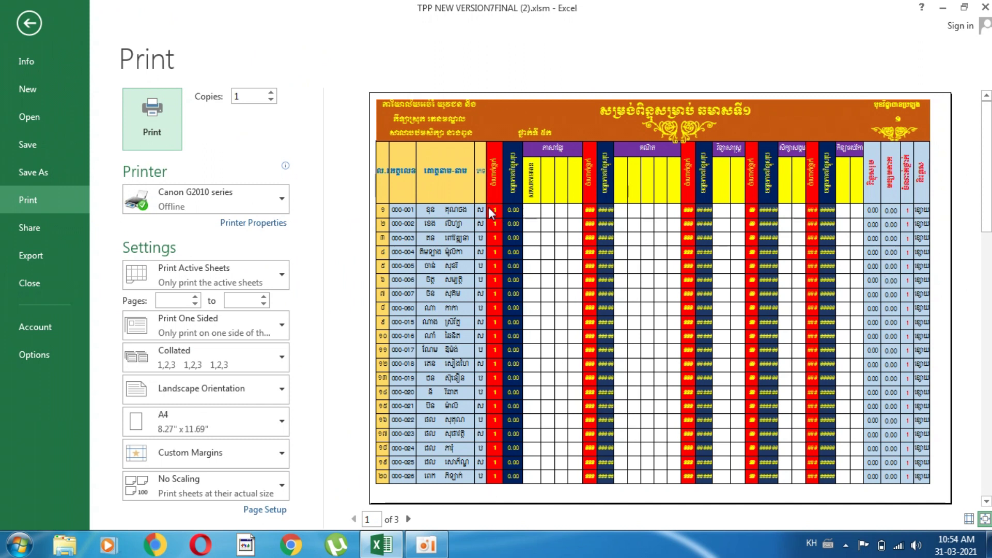
left_click(29, 23)
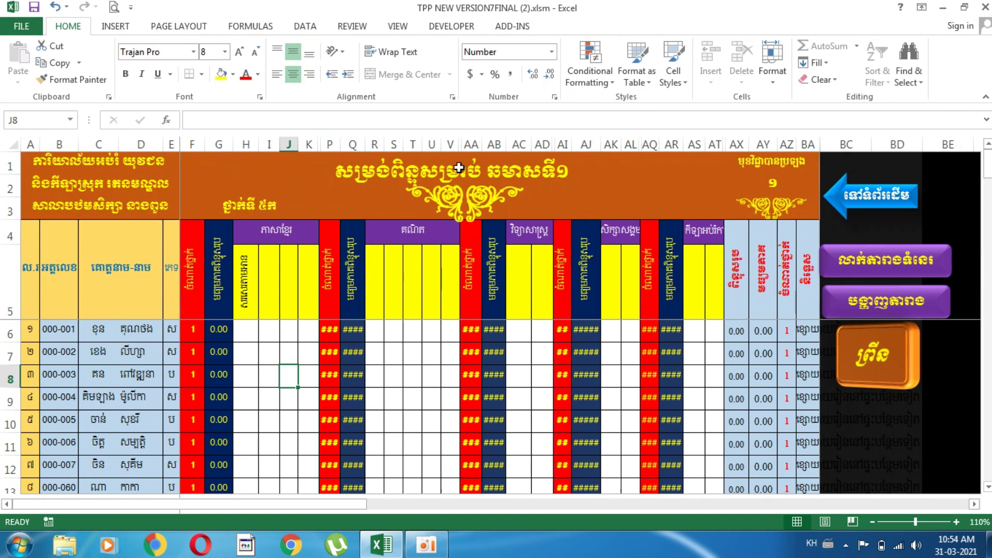
Unhide the extra mathematics sub-subject columns W to Z between columns V and AA.
left_click_drag(472, 140, 453, 142)
right_click(452, 143)
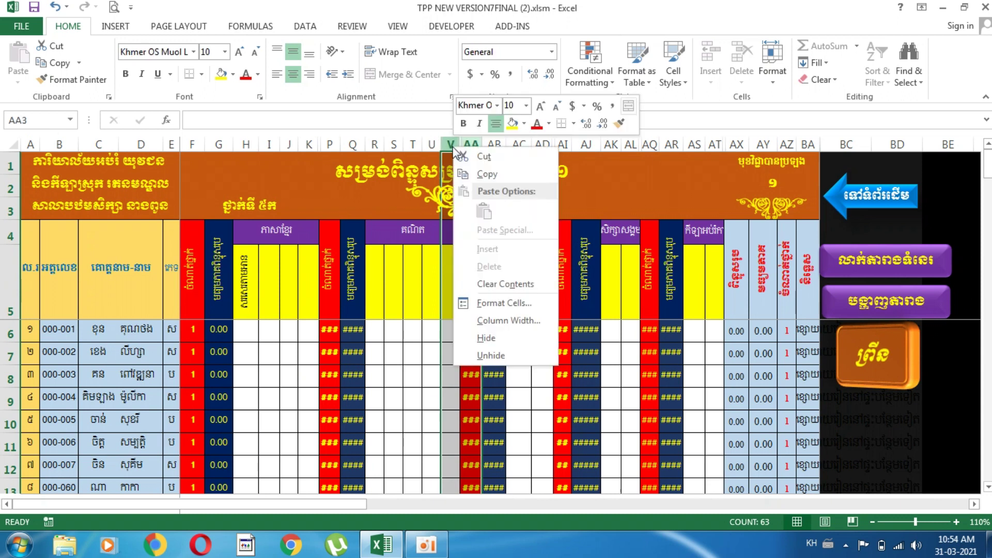
left_click(491, 356)
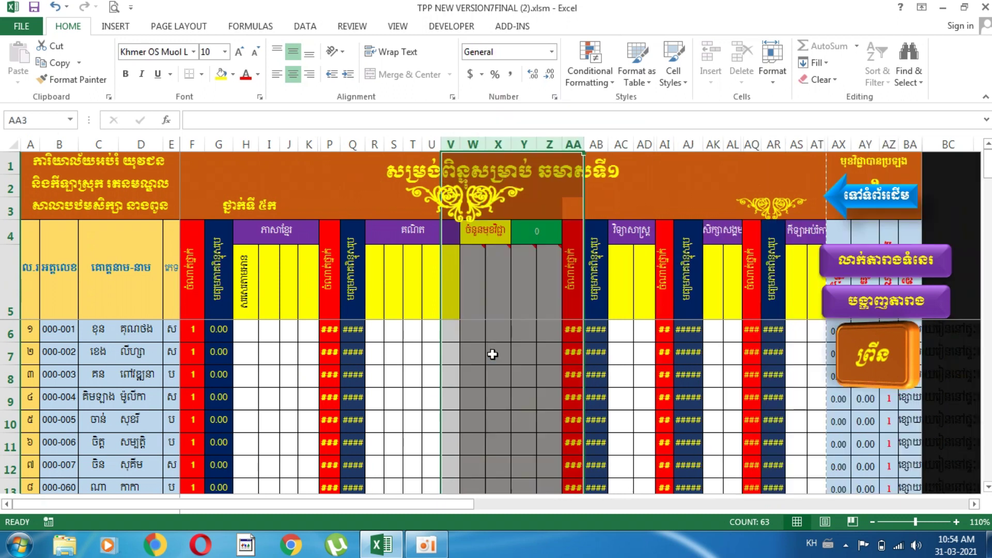
left_click(515, 382)
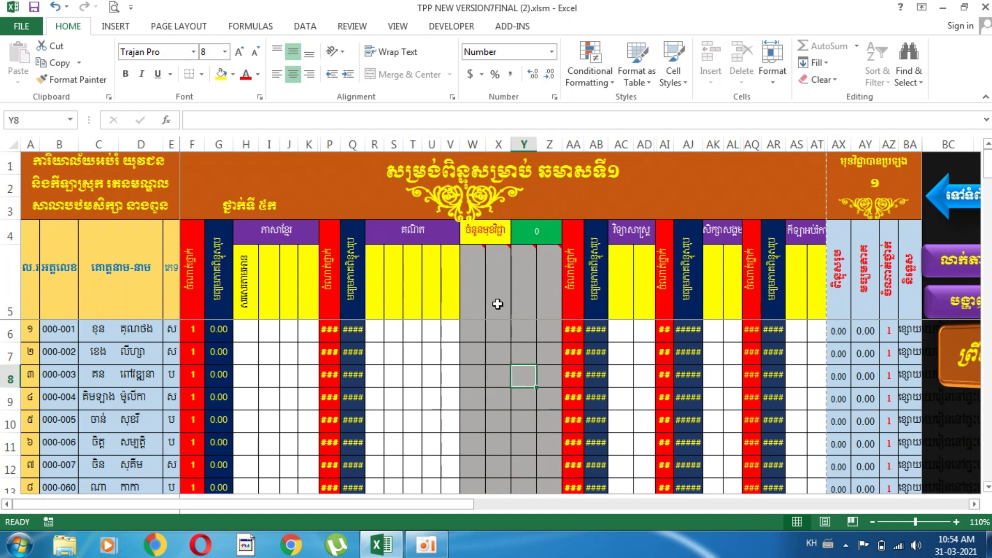
Hide the grey extra mathematics columns W to Z again.
left_click(555, 137)
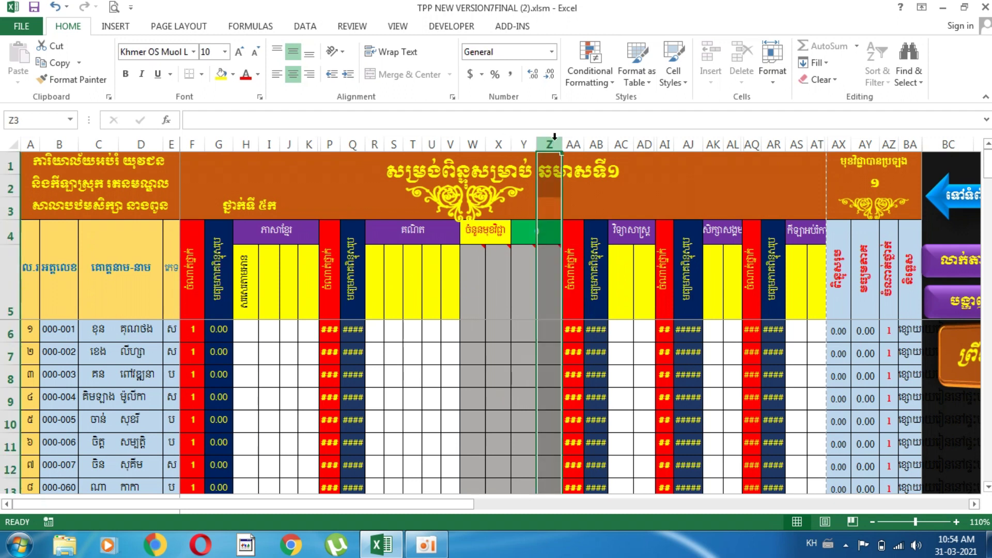
left_click_drag(555, 137, 478, 134)
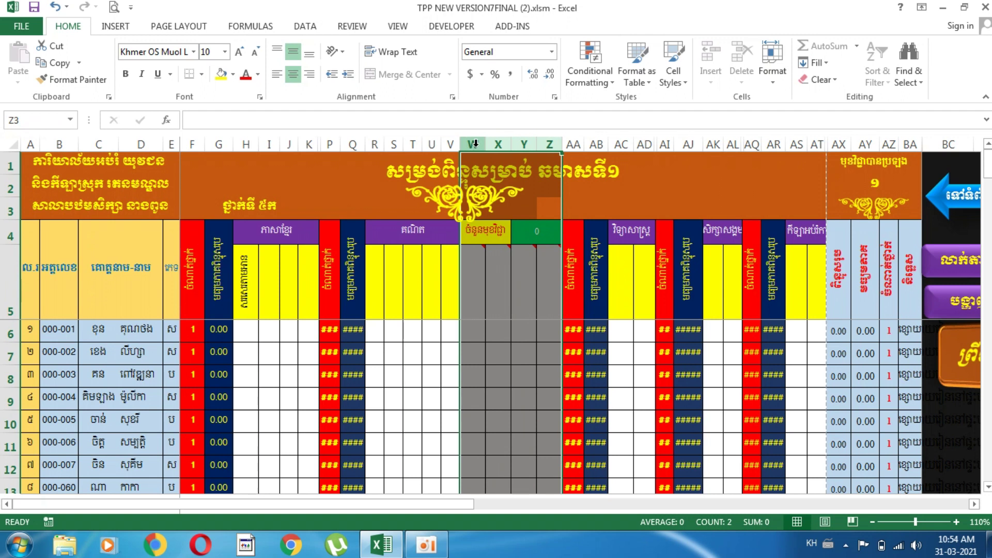
right_click(476, 144)
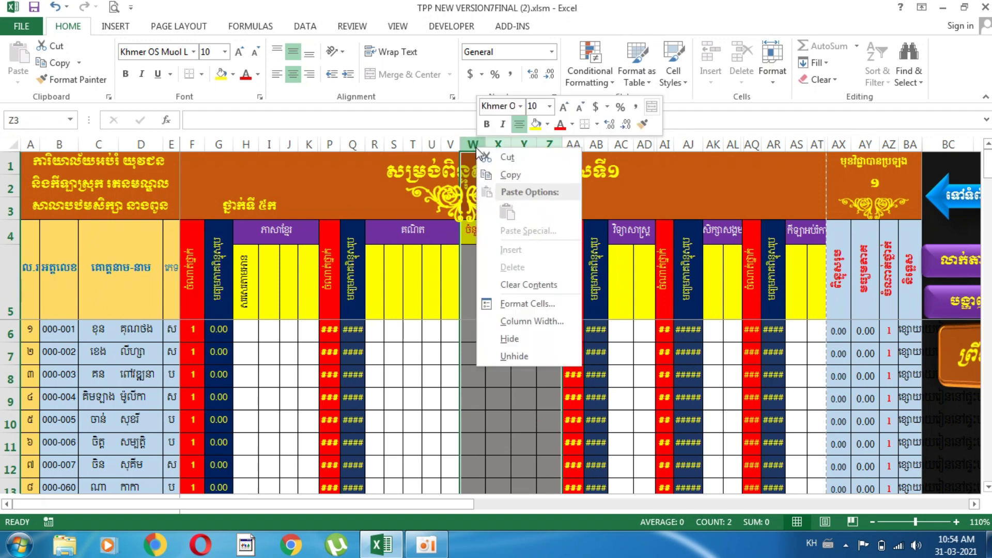
left_click(521, 340)
left_click(417, 357)
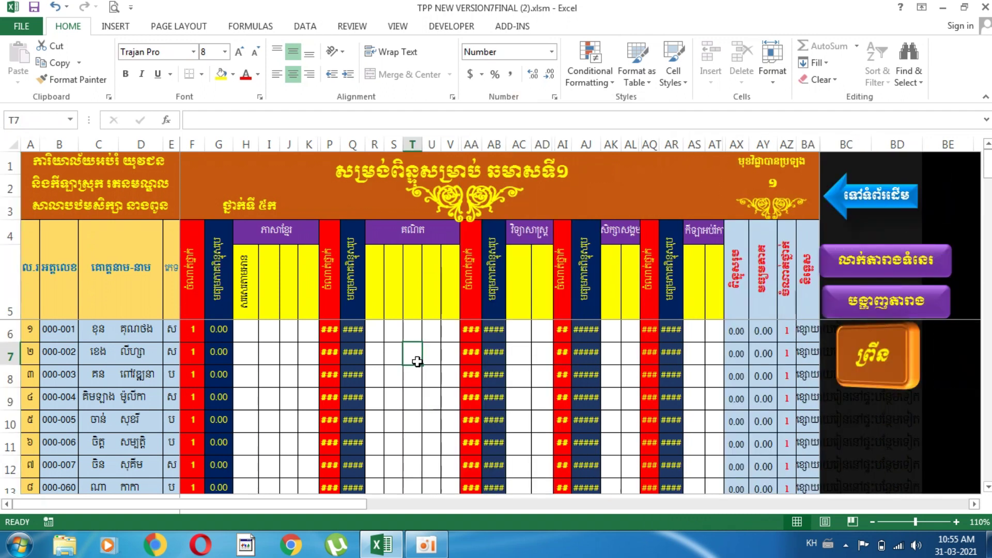
Unhide the extra science sub-subject columns AE to AH between columns AD and AI.
left_click(566, 139)
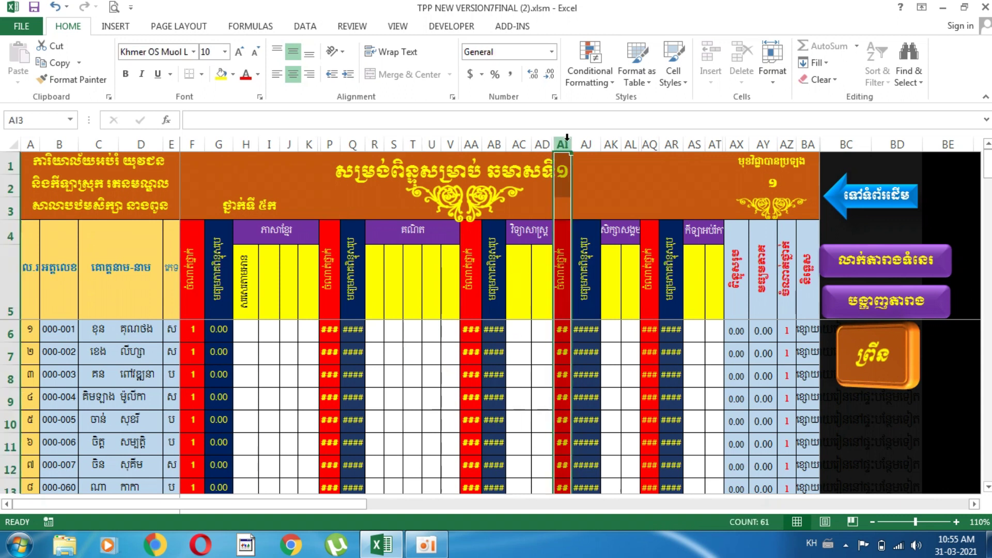
left_click_drag(567, 138, 549, 144)
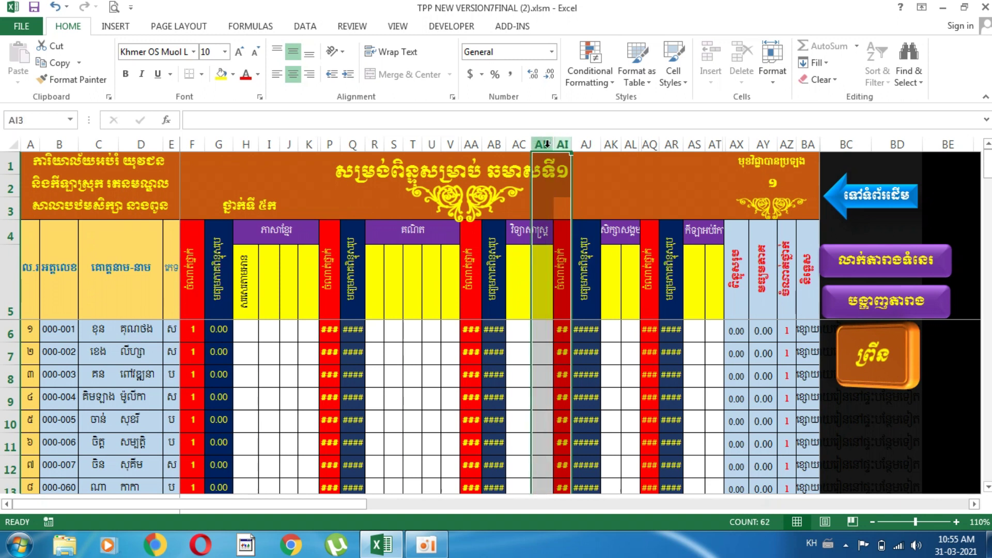
right_click(547, 145)
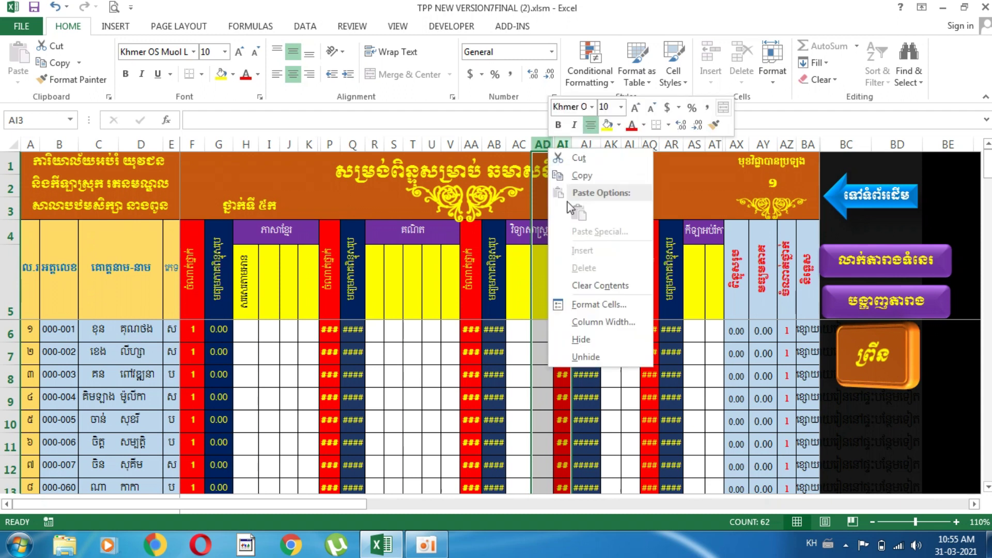
left_click(580, 356)
left_click(610, 370)
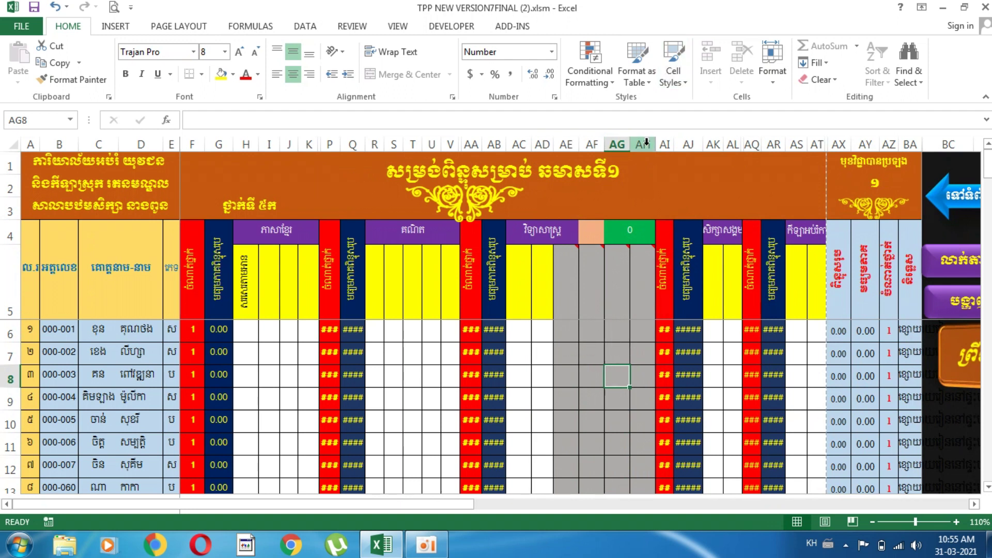
Hide the grey extra science columns AE to AH again.
left_click_drag(645, 142, 570, 141)
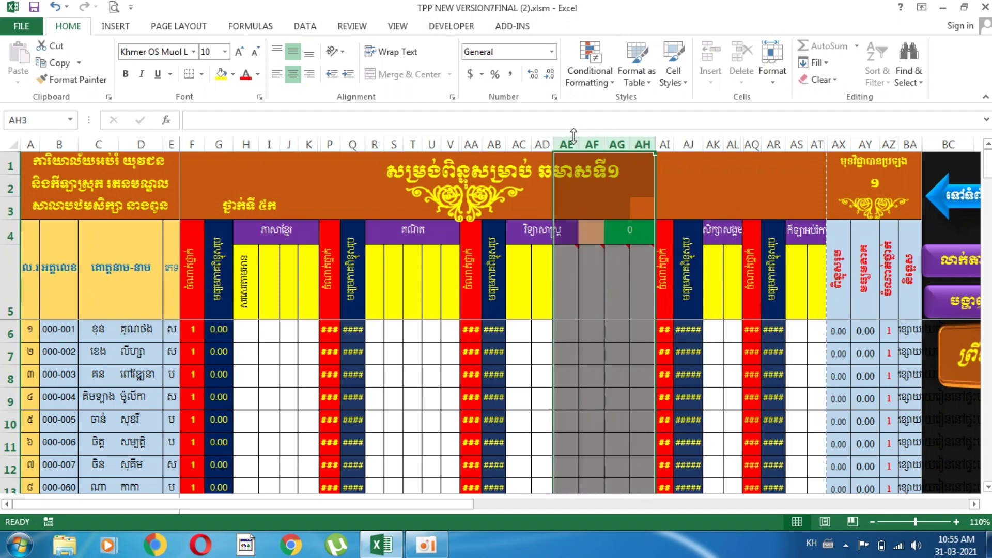
right_click(570, 141)
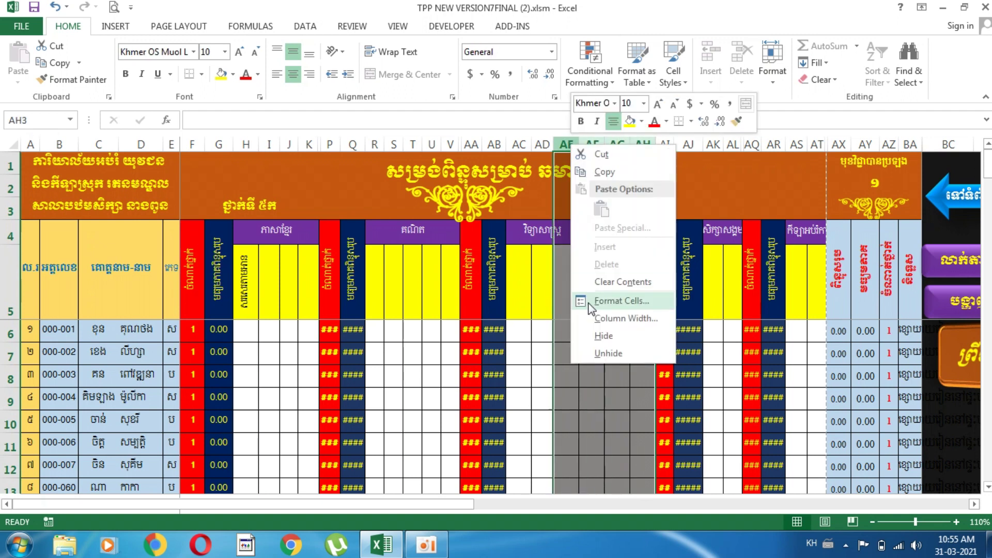
left_click(597, 339)
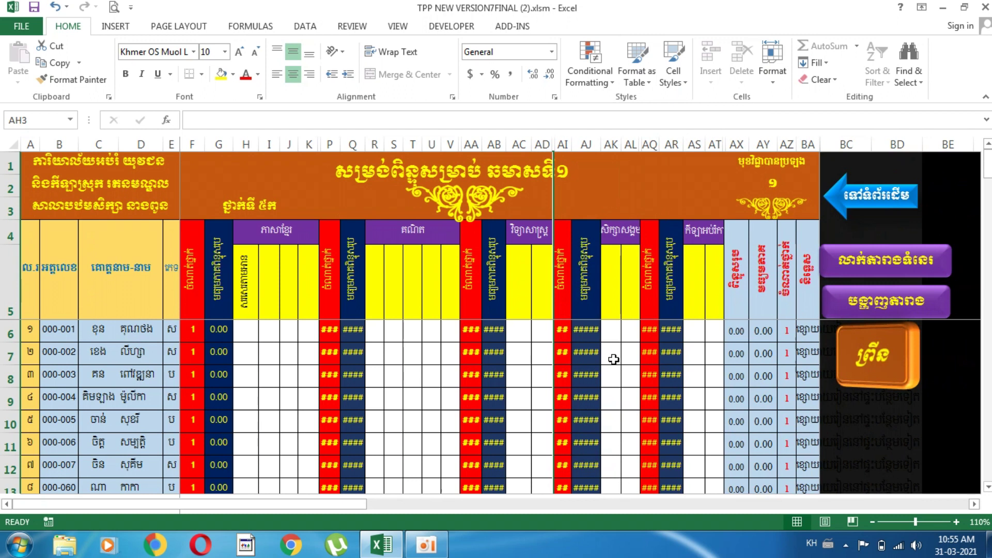
left_click(612, 353)
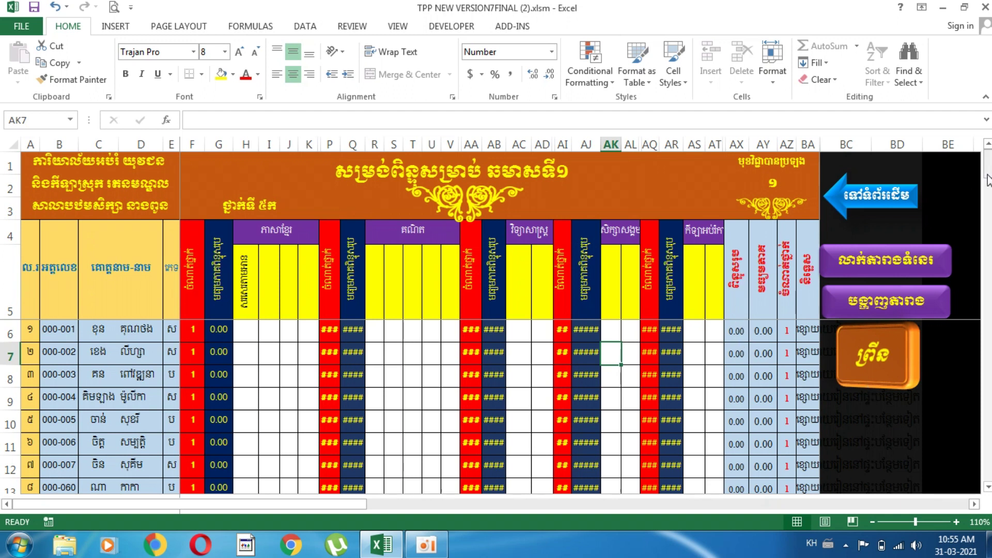
Hide the empty rows 59 to 65 below the last student with the sheet's hide-empty-table function, and dismiss the Windows color scheme prompt.
left_click_drag(989, 170, 989, 380)
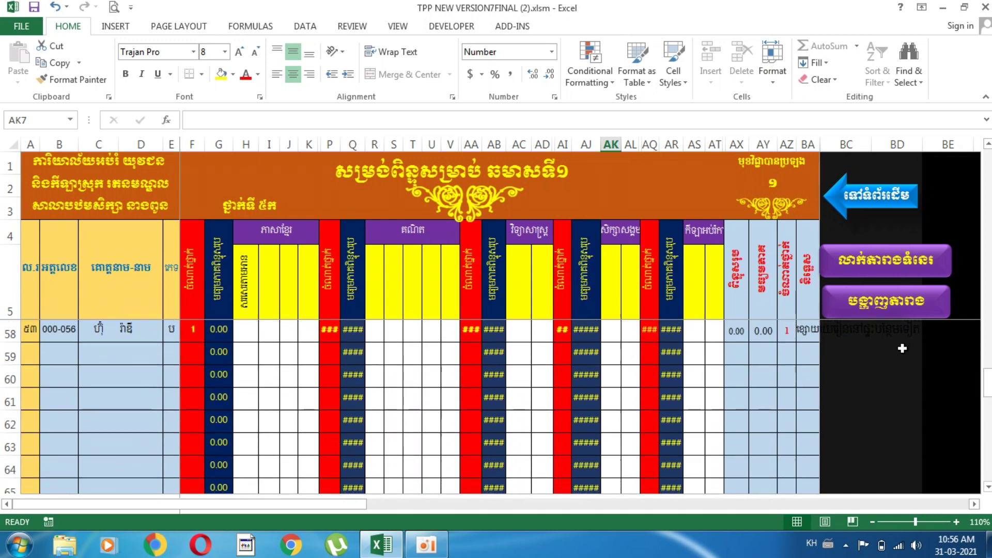
left_click(898, 269)
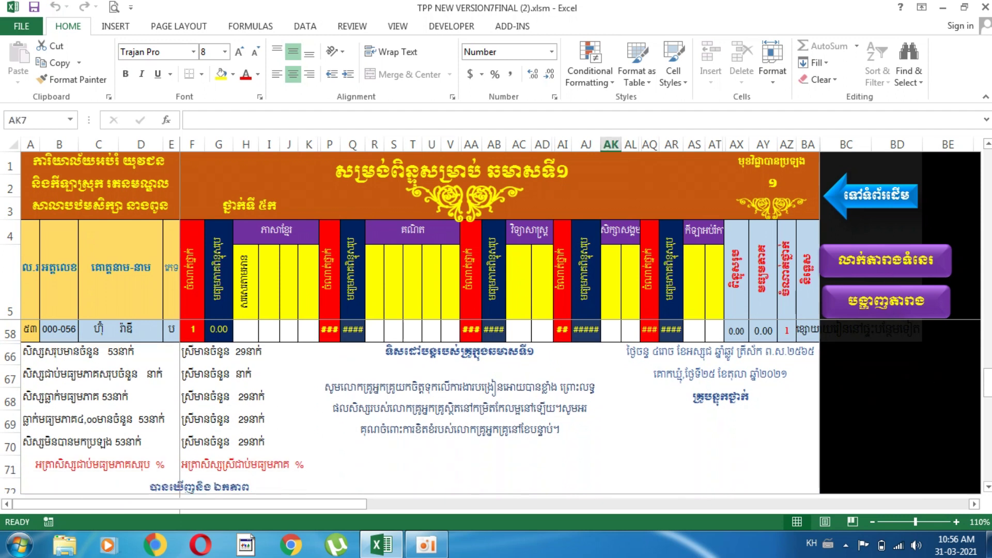
left_click_drag(988, 383, 989, 382)
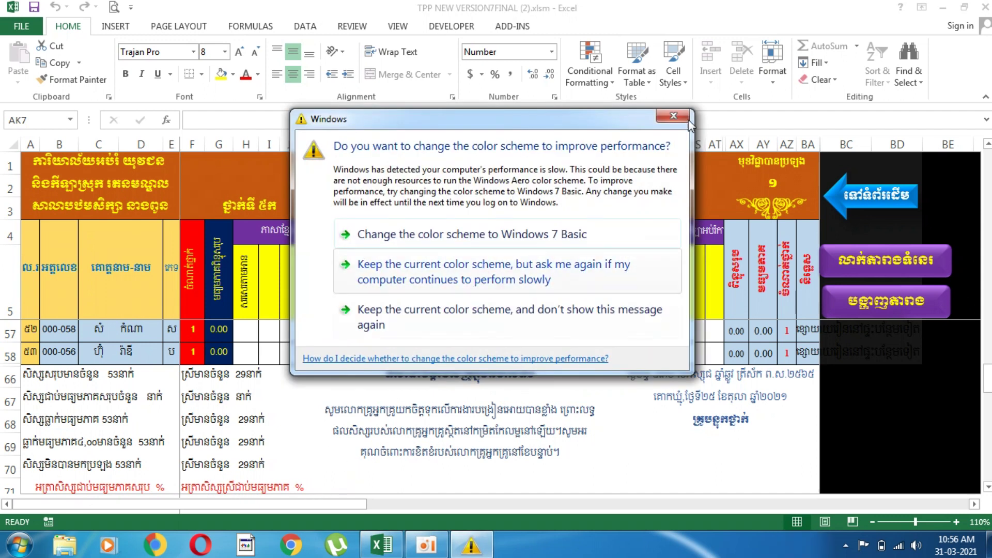
left_click(692, 115)
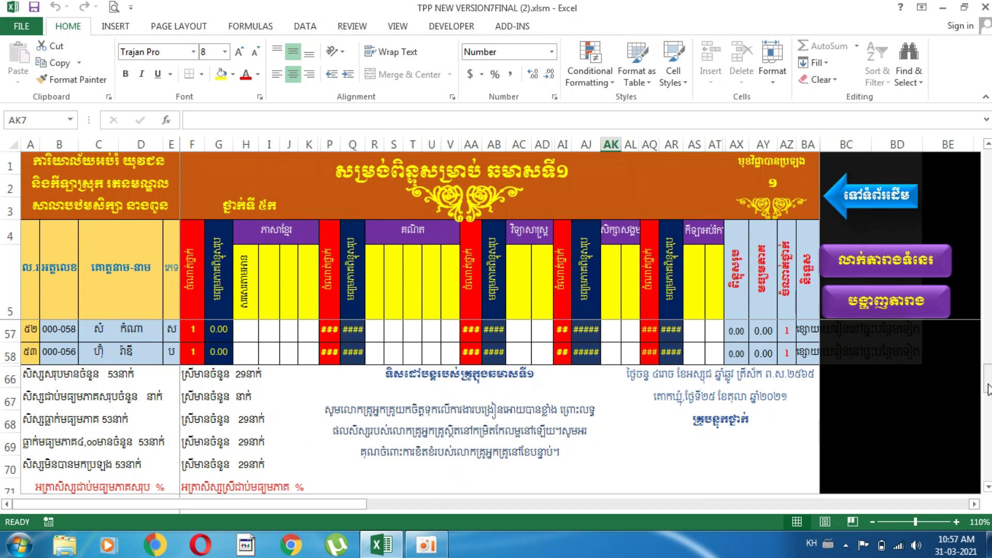
Dismiss the Windows color scheme prompt and return from the first-semester score sheet to the workbook's main menu sheet.
left_click_drag(987, 386, 987, 387)
left_click_drag(988, 382, 970, 110)
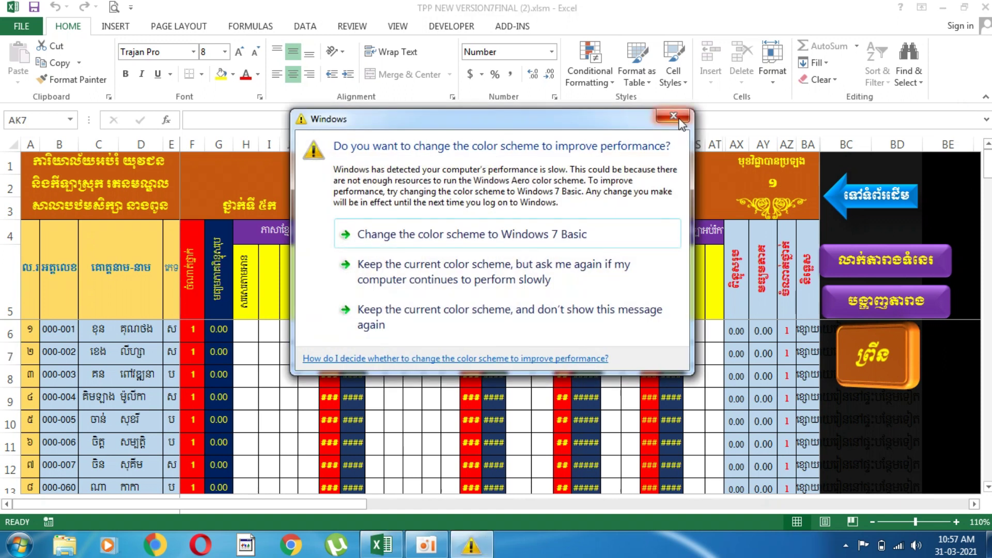
left_click(673, 116)
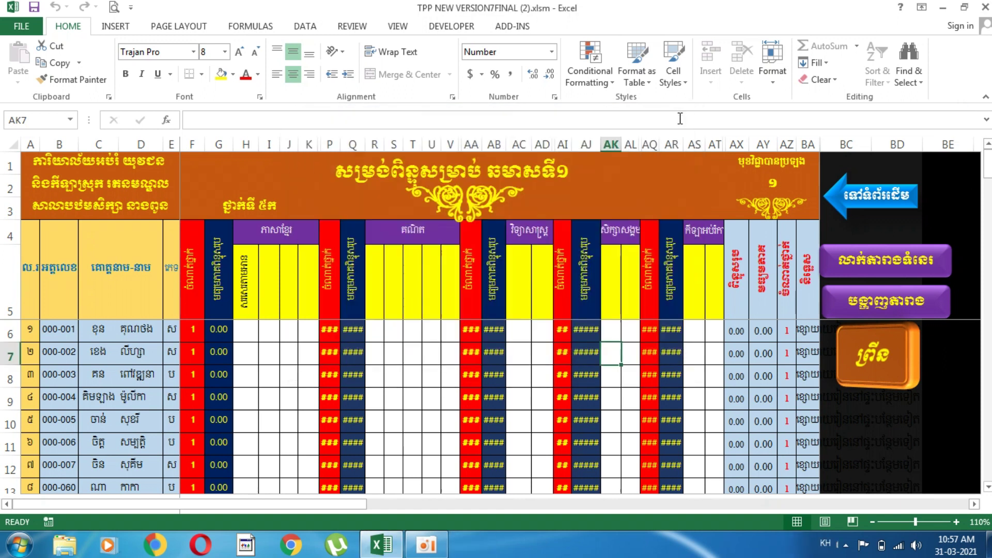
left_click(862, 206)
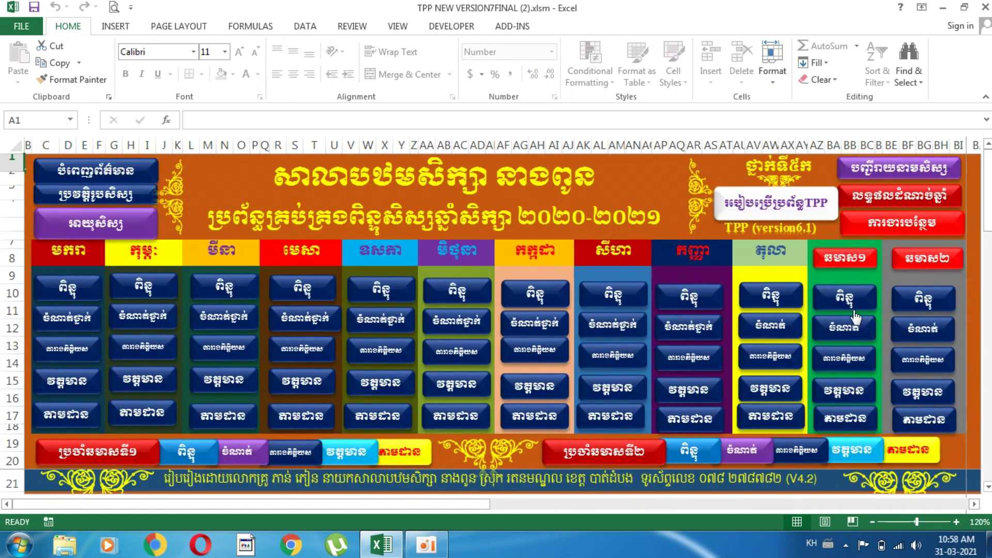